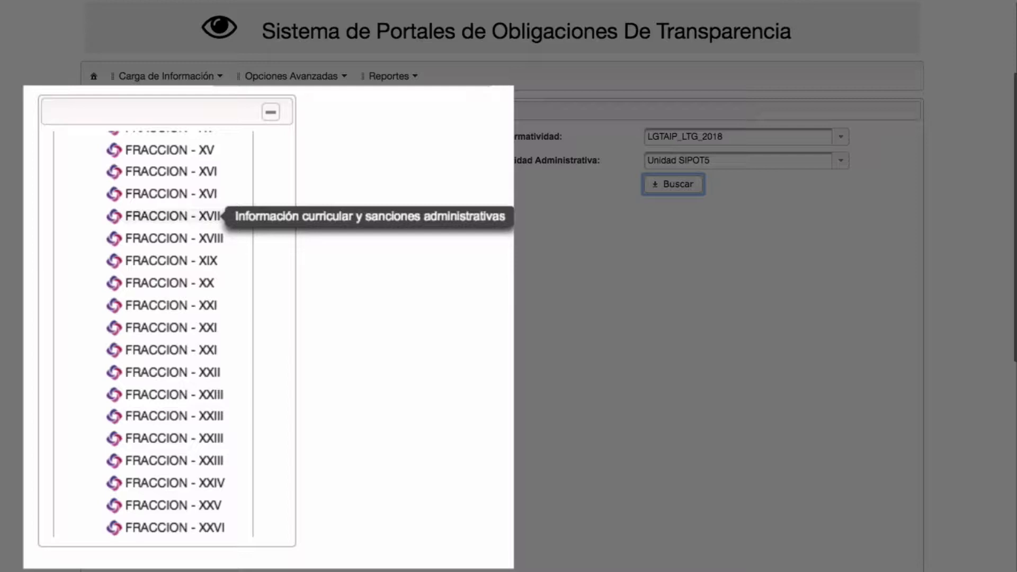
Step: Download the Fracción XVII curricular-information template from SIPOT and open the downloaded file
{"action": "left_click", "coordinate": [172, 216]}
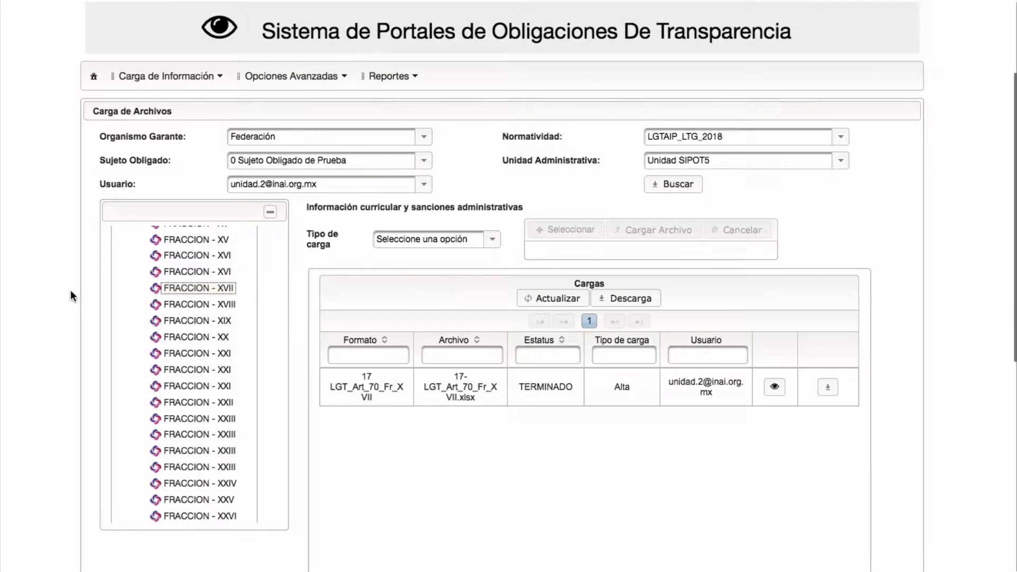
{"action": "left_click", "coordinate": [633, 299]}
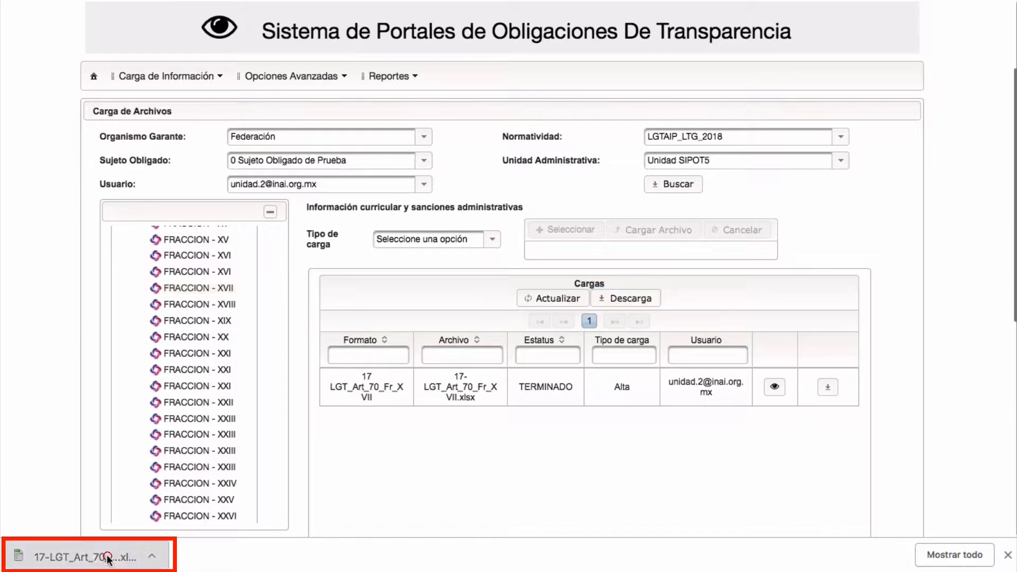
{"action": "left_click", "coordinate": [80, 556]}
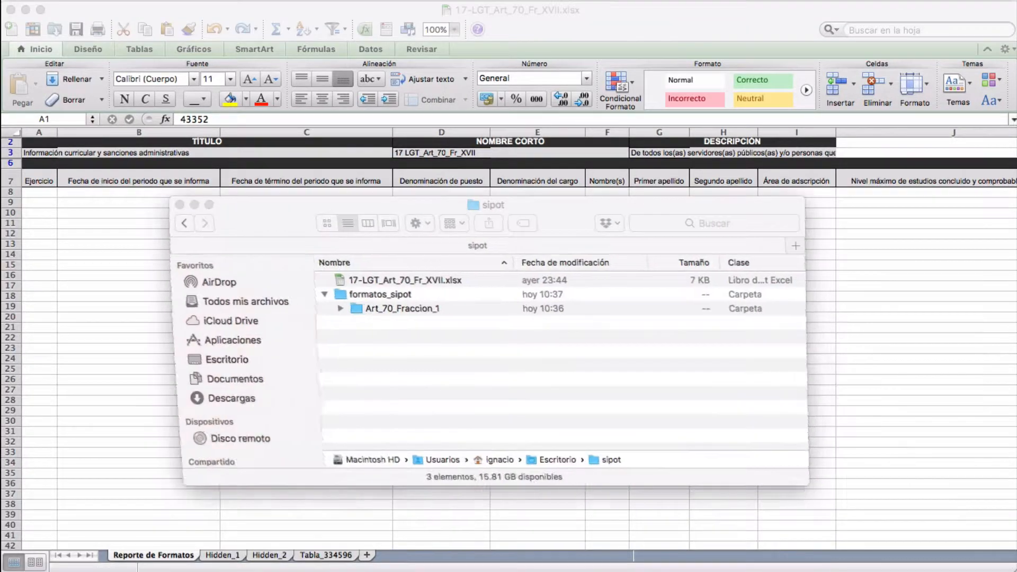
Step: Move 17-LGT_Art_70_Fr_XVII.xlsx into the formatos_sipot folder and close the Finder window
{"action": "left_click_drag", "start_coordinate": [343, 283], "coordinate": [342, 291]}
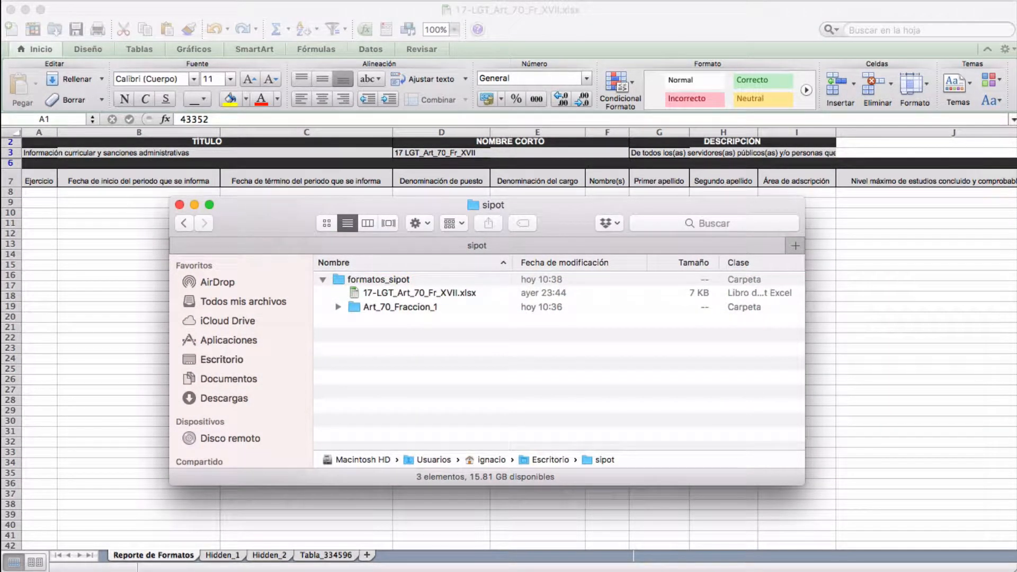
{"action": "left_click", "coordinate": [180, 205]}
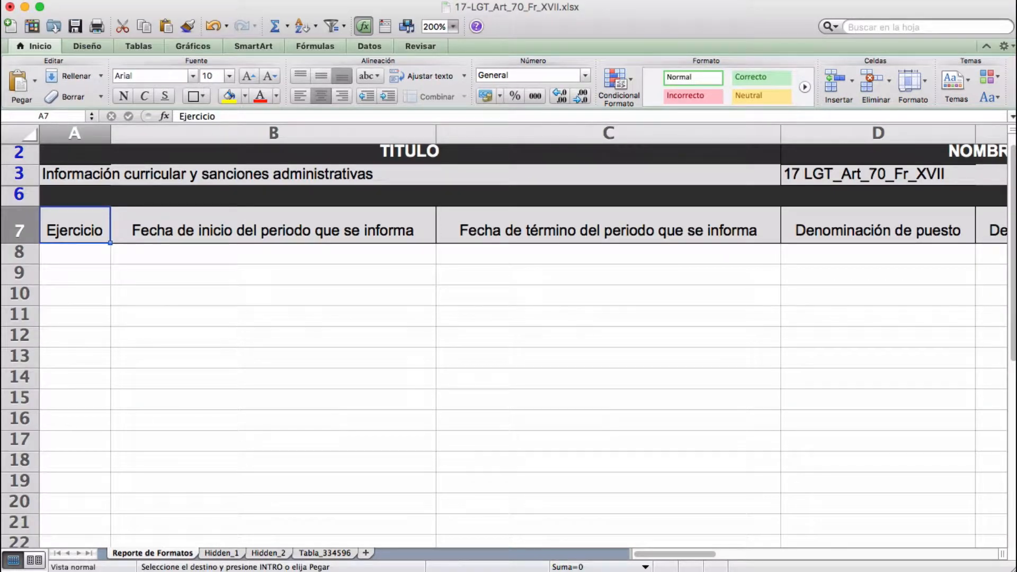
Step: Paste year 2018, start date 16/08/18 and end date 31/08/18 into A8:C10
{"action": "key", "text": "Down"}
{"action": "key", "text": "super+v"}
{"action": "key", "text": "Up"}
{"action": "key", "text": "Right"}
{"action": "key", "text": "Down"}
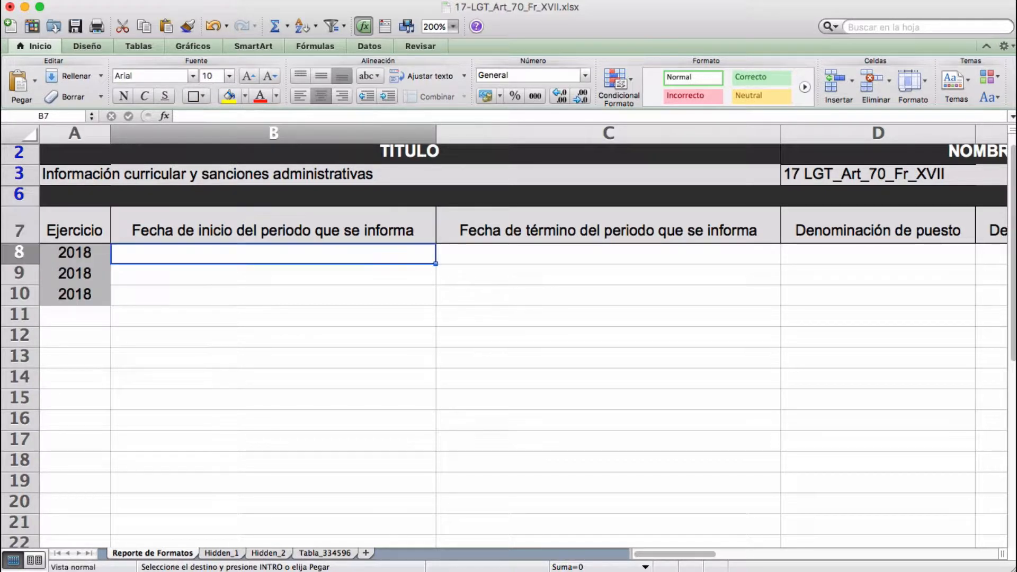
{"action": "type", "text": "16/08/18 16/08/18 16/08/18"}
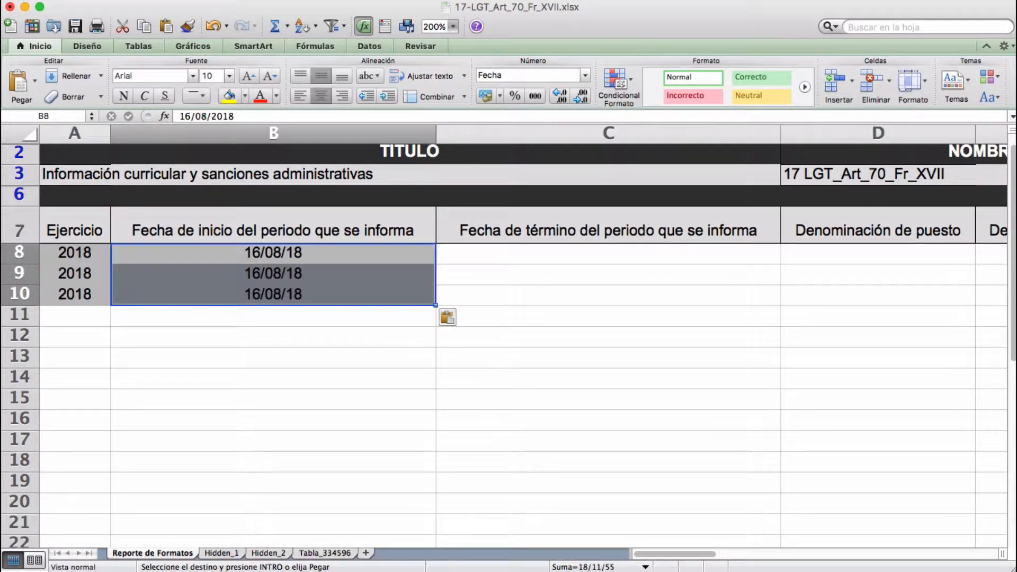
{"action": "key", "text": "Up"}
{"action": "key", "text": "Right"}
{"action": "key", "text": "Down"}
{"action": "key", "text": "super+v"}
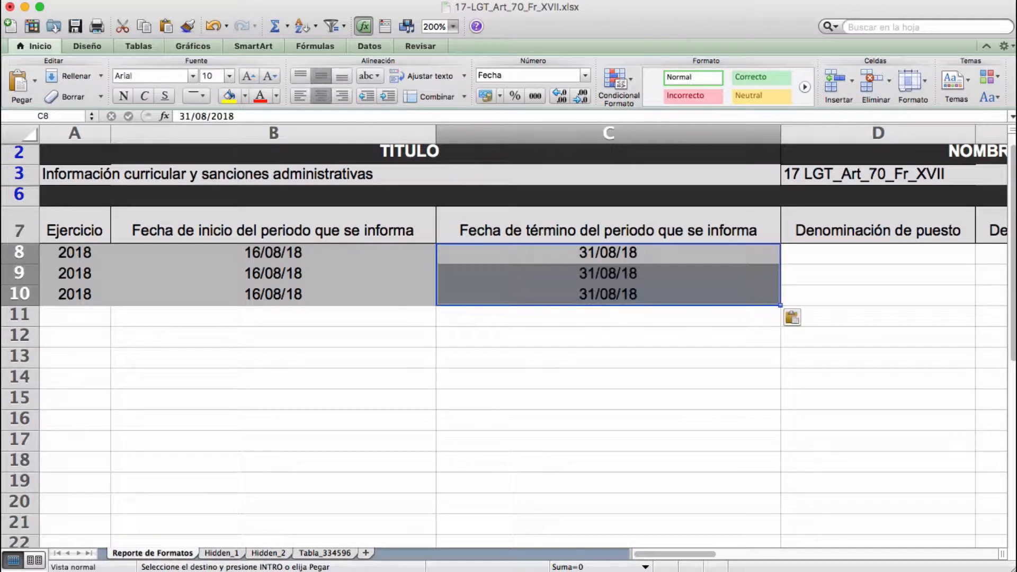
Step: Paste job titles, position titles, officials' names, both surnames and assigned areas into D8:I10
{"action": "key", "text": "Up"}
{"action": "key", "text": "Right"}
{"action": "key", "text": "Down"}
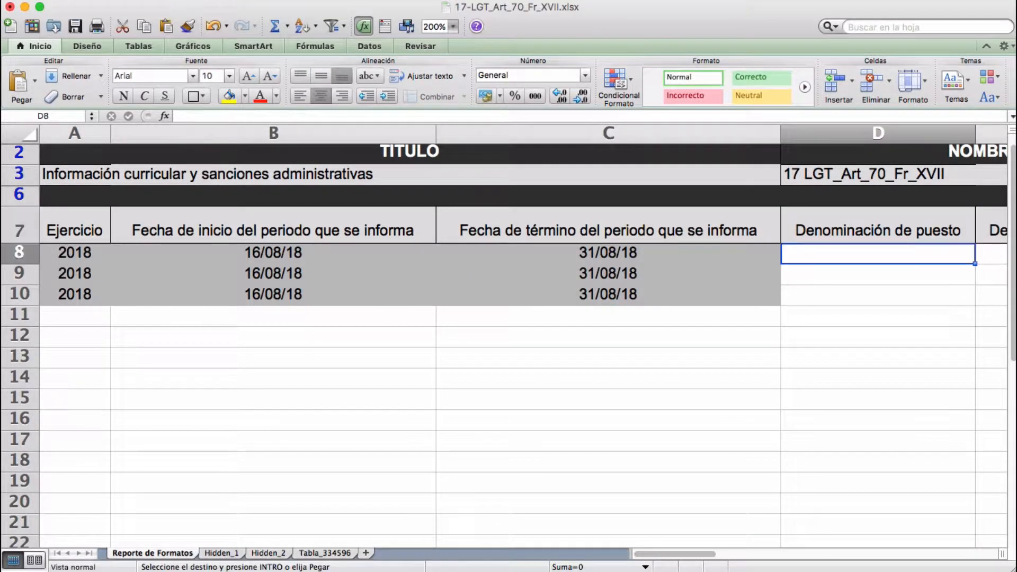
{"action": "type", "text": "DEPTO AUDITORIA PATRONES DEPTO ADQUIS BIEN Y CONTRAT SERVS DELEGACION ESTATAL PUEBLA"}
{"action": "key", "text": "Right"}
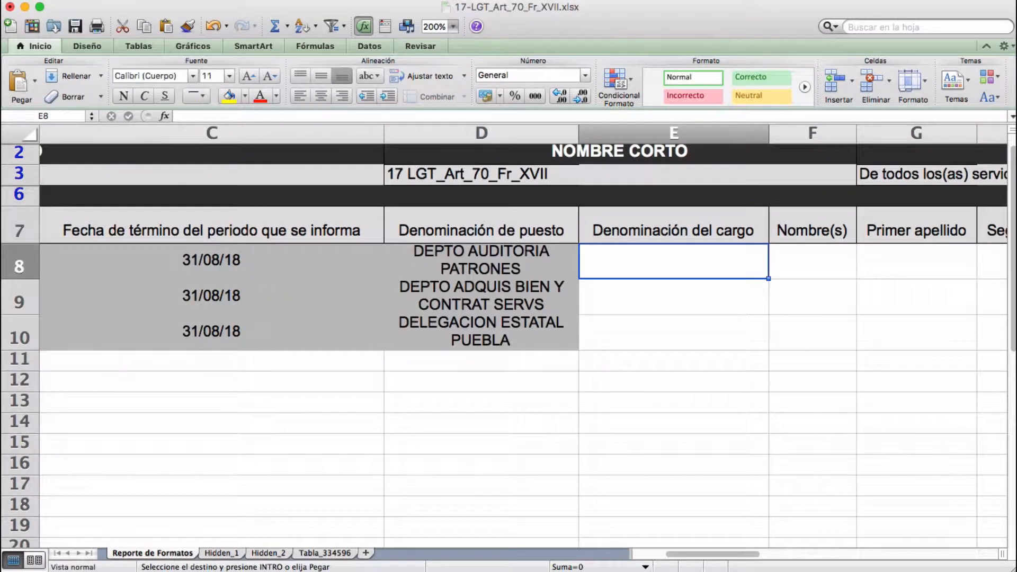
{"action": "type", "text": "JEFE DEL DEPARTAMENTO SUBDELEGACIONAL DE AUDITORIA A PATRONES JEFE DE LA OFICINA DE ADQUISICION DE BIENES Y CONTRATACION DE SERVICIOS DELEGADO ESTATAL EN PUEBLA"}
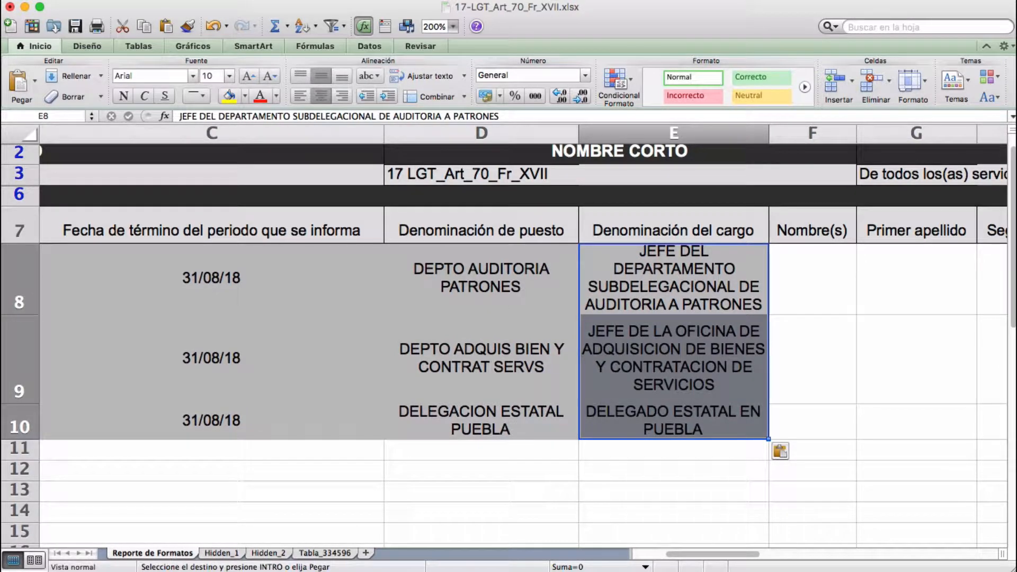
{"action": "key", "text": "Right"}
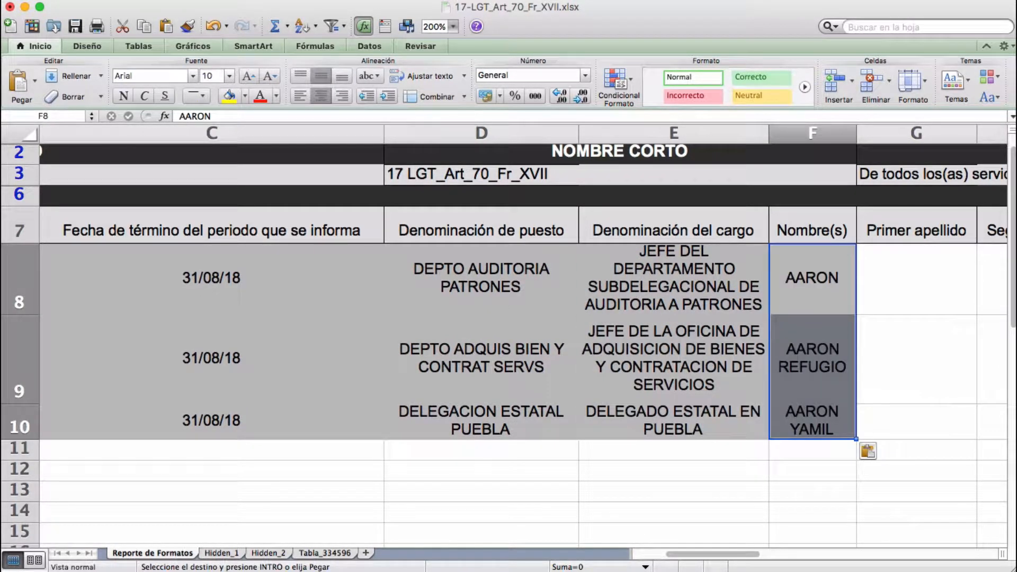
{"action": "key", "text": "Right"}
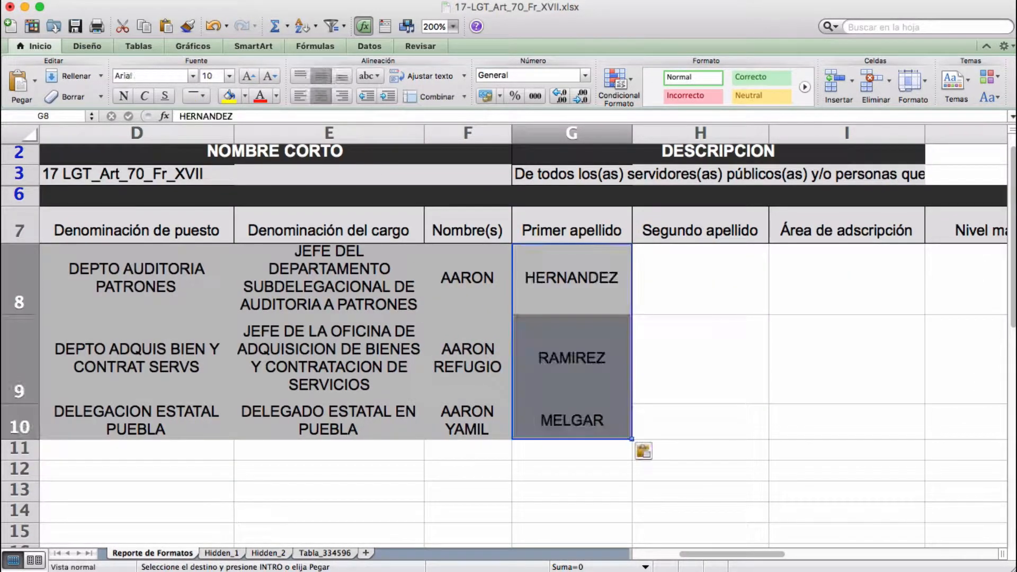
{"action": "key", "text": "Right"}
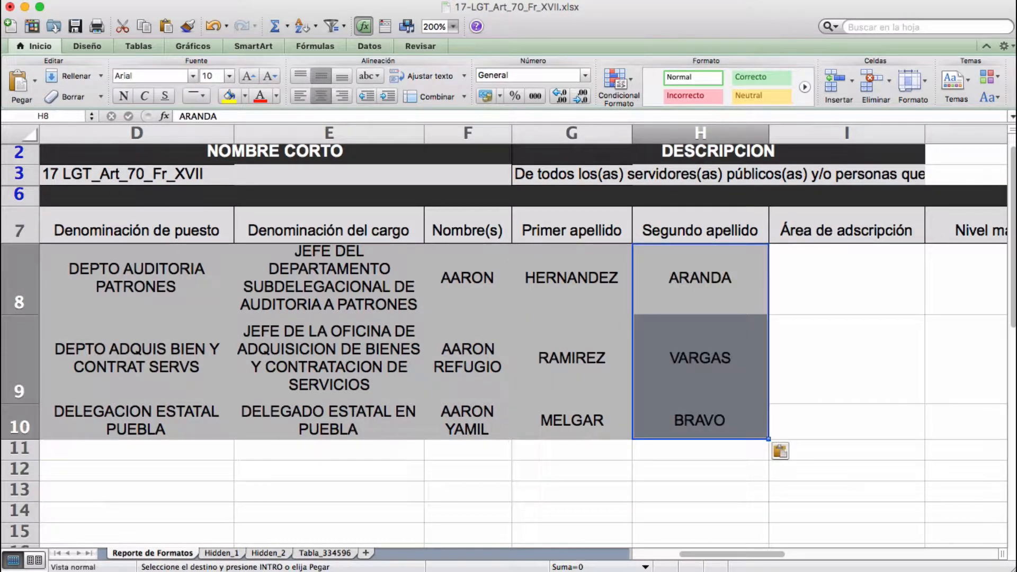
{"action": "key", "text": "super+Tab"}
{"action": "key", "text": "super+Tab"}
{"action": "key", "text": "Right"}
{"action": "type", "text": "SUBDELEGACION EN QUERETARO COORD ABASTEC Y EQUIPAM DIRECCION GENERAL"}
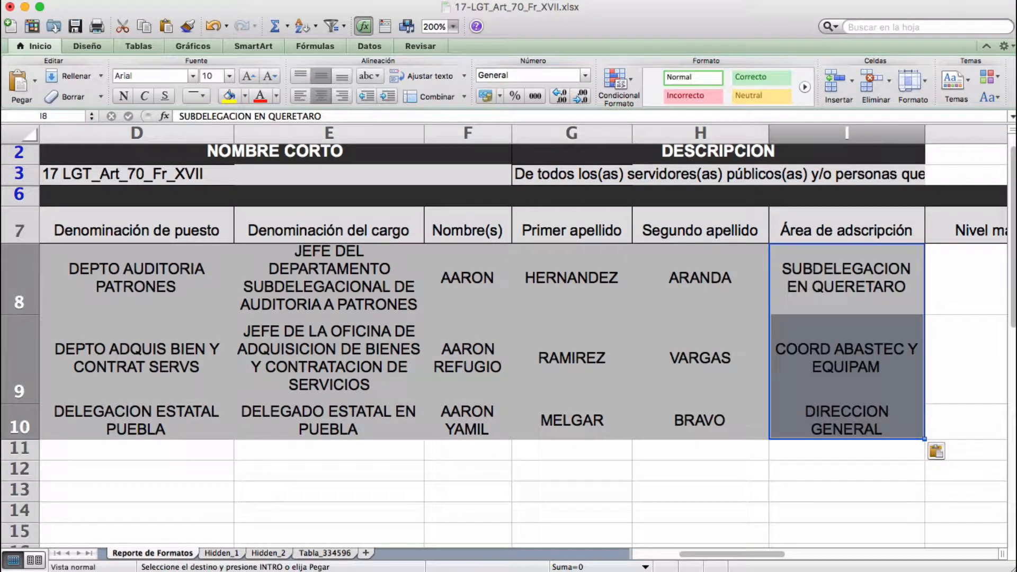
{"action": "key", "text": "super+Tab"}
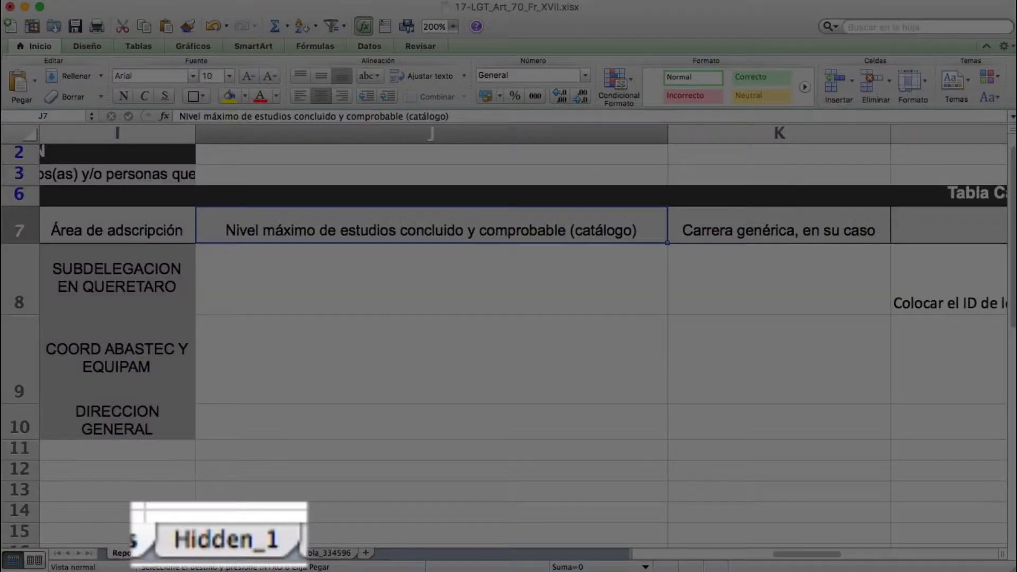
Step: Paste education levels Licenciatura, Ninguno, Licenciatura into J8:J10 and the three LIC careers into K8:K10
{"action": "left_click", "coordinate": [221, 553]}
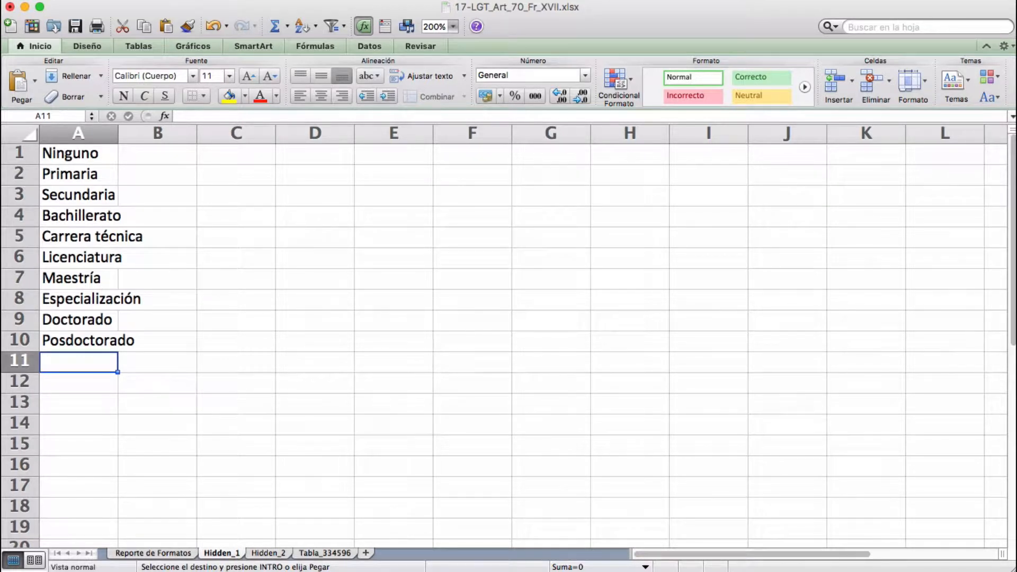
{"action": "left_click", "coordinate": [153, 553]}
{"action": "type", "text": "Licenciatura Ninguno Licenciatura"}
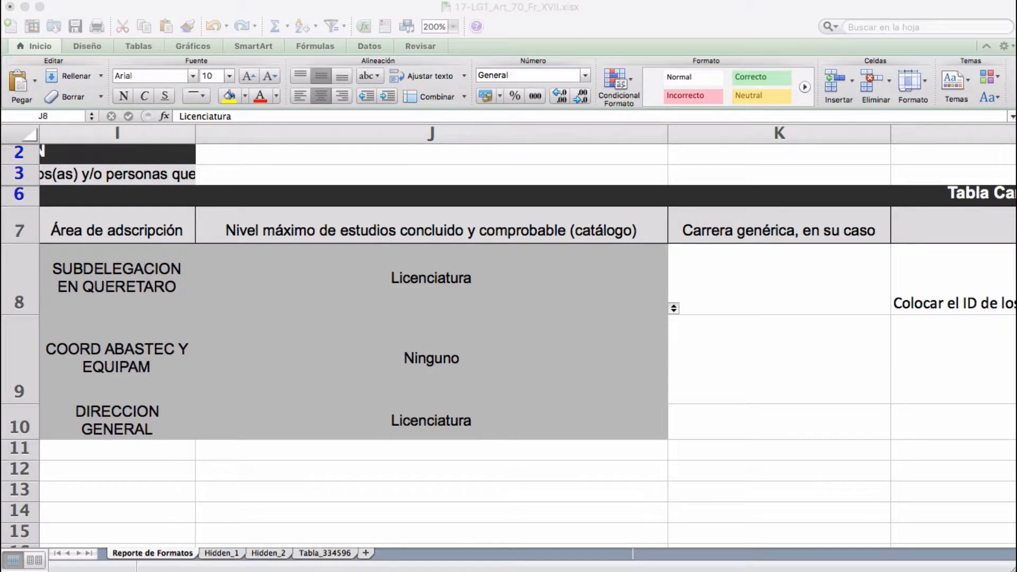
{"action": "left_click", "coordinate": [673, 308]}
{"action": "type", "text": "LIC ADMON INDUSTRIAL LIC SALUD PUBLICA LIC DERECHO"}
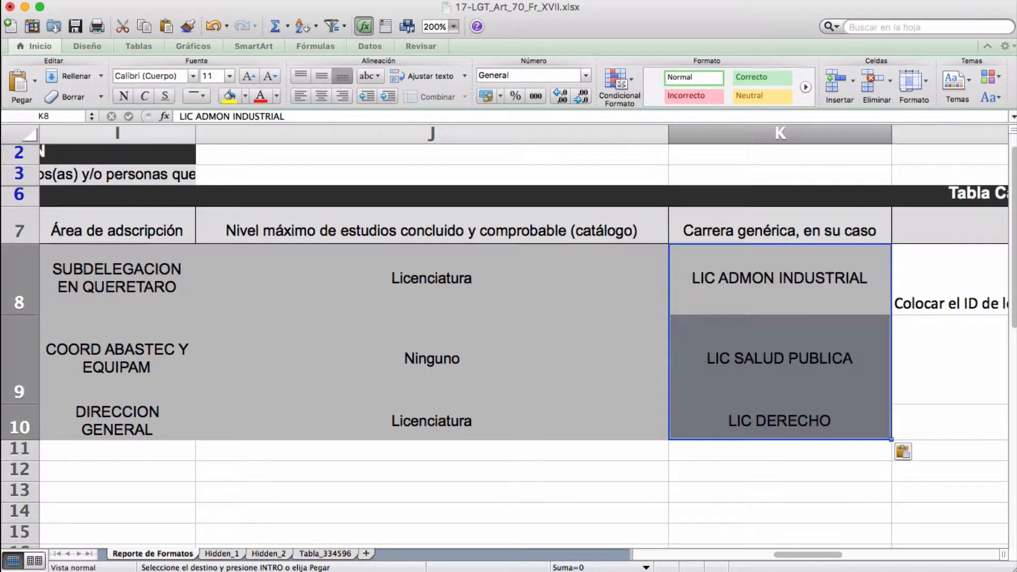
{"action": "left_click", "coordinate": [954, 226]}
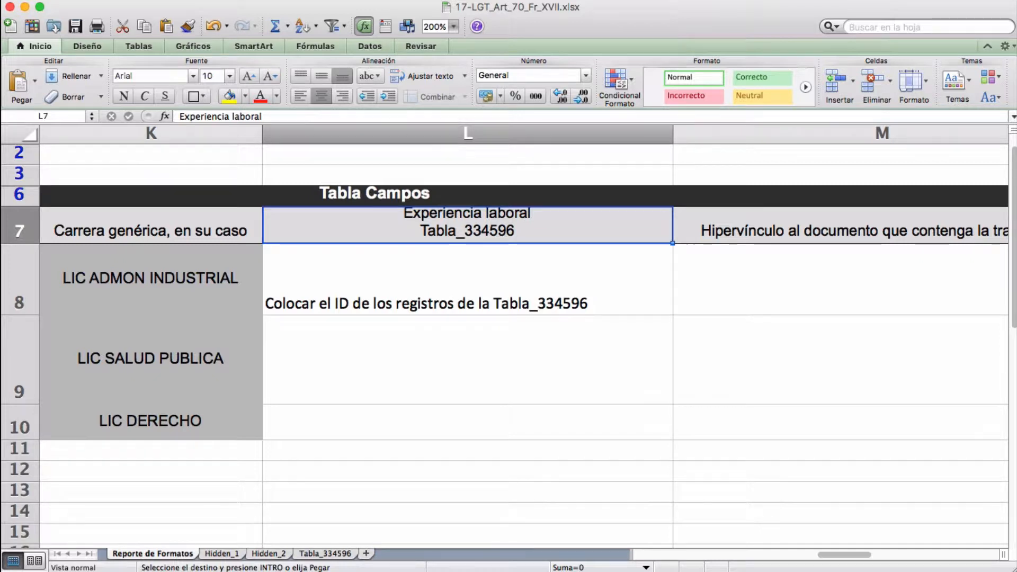
Step: Paste record IDs 1, 2 and 3 into Experiencia laboral cells L8:L10
{"action": "left_click", "coordinate": [467, 279]}
{"action": "type", "text": "1 2 3"}
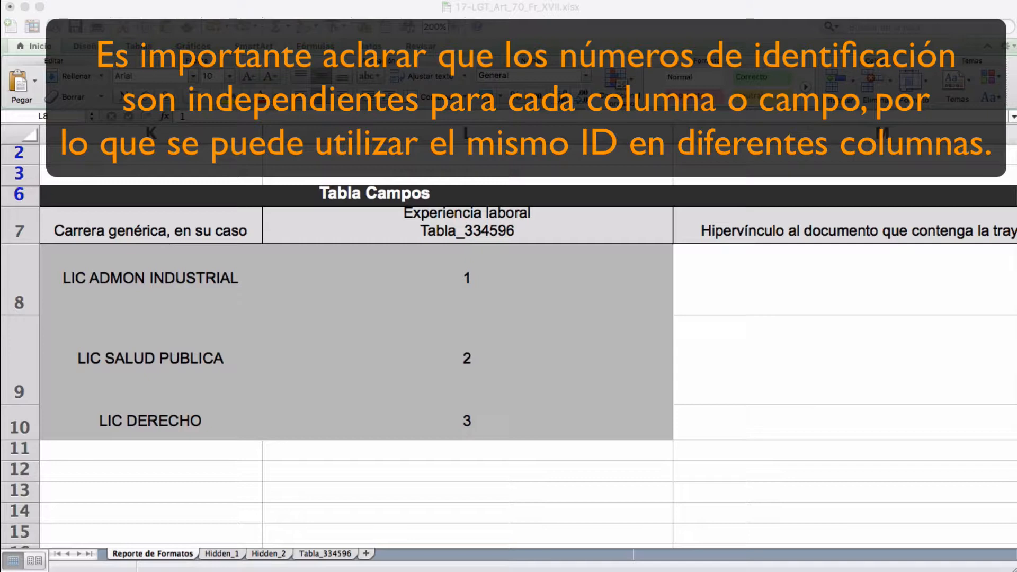
{"action": "type", "text": "Colocar el ID de los registros de la Tabla_334596"}
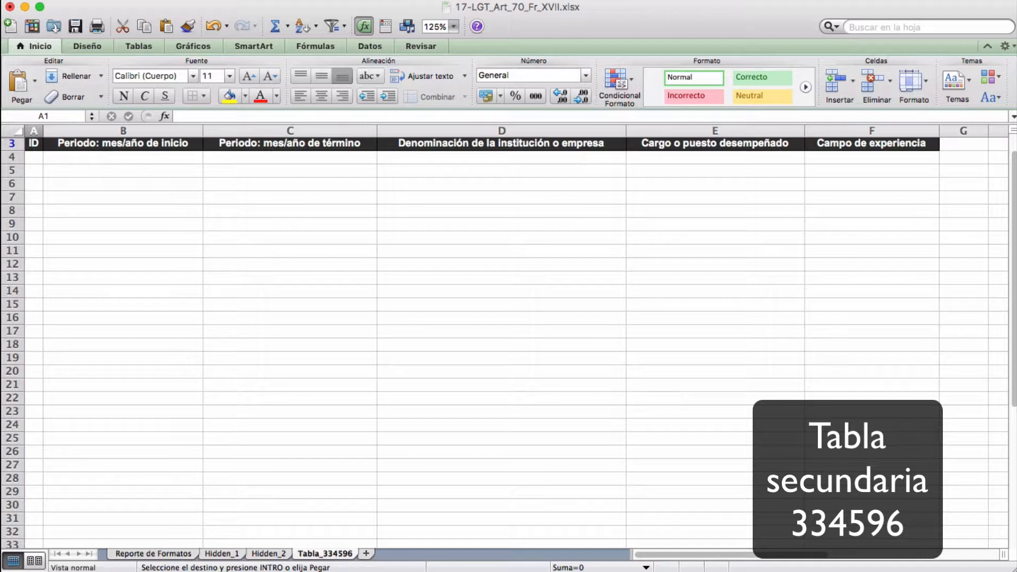
Step: Paste the work-experience records into Tabla_334596 from A4, adding a second block at row 7
{"action": "left_click", "coordinate": [33, 157]}
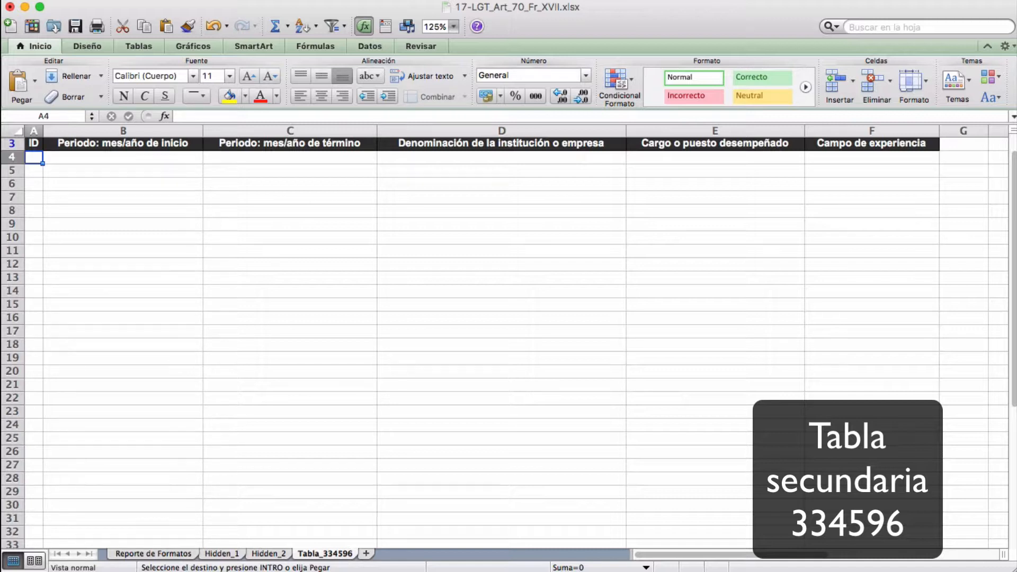
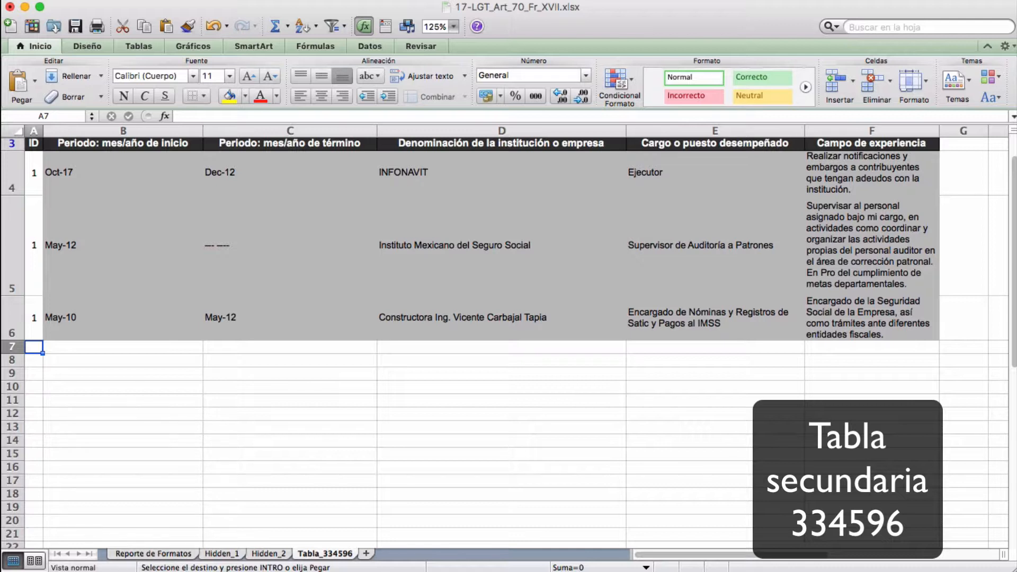
{"action": "type", "text": "3\tJun-08\tJul-12\tSecretaría del Trabajo y Previsión Social\tDelegado Federal\t- 3\tJun-05\tJun-07\tNotaria no. 56 de Tapachula de Córdova y Ordoñez, Chiapas\tNotario adjunto\t- 3\tJun-04\tJun-05\tSecretaría de Hacienda y Crédito Público\tDirector Jurídico de Infraestructura\t-"}
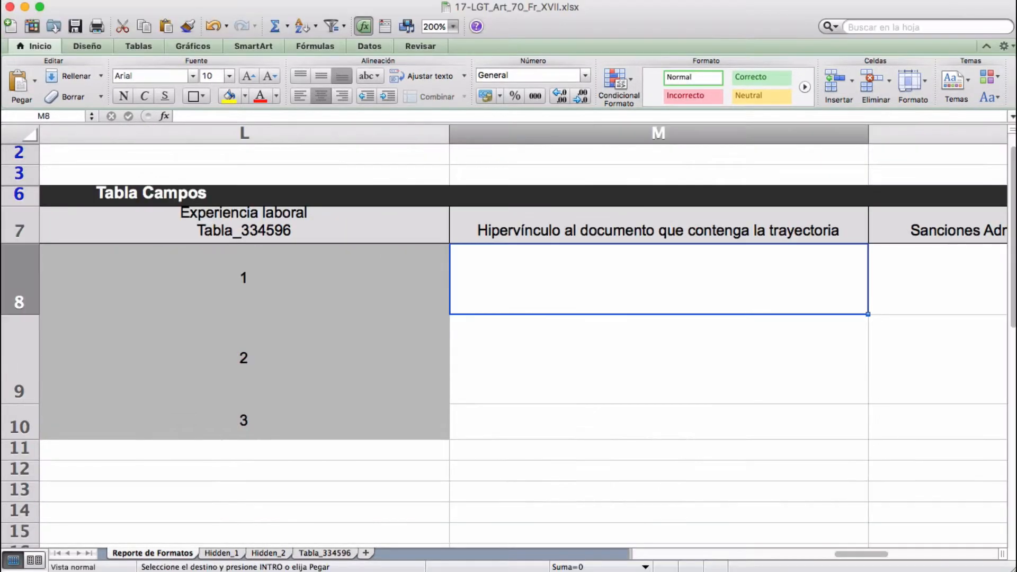
Step: Paste the trajectory hyperlinks into M8:M10 and the responsible area into O8:O10
{"action": "type", "text": "http://reposipot.imss.gob.mx/mando/UP/CNMEMPRH/AANM/FichasCurriculares/311230006.pdf http://reposipot.imss.gob.mx/mando/UP/CNMEMPRH/AANM/FichasCurriculares/311170289.pdf http://reposipot.imss.gob.mx/mando/UP/CNMEMPRH/AANM/FichasCurriculares/311390290.pdf"}
{"action": "key", "text": "super+grave"}
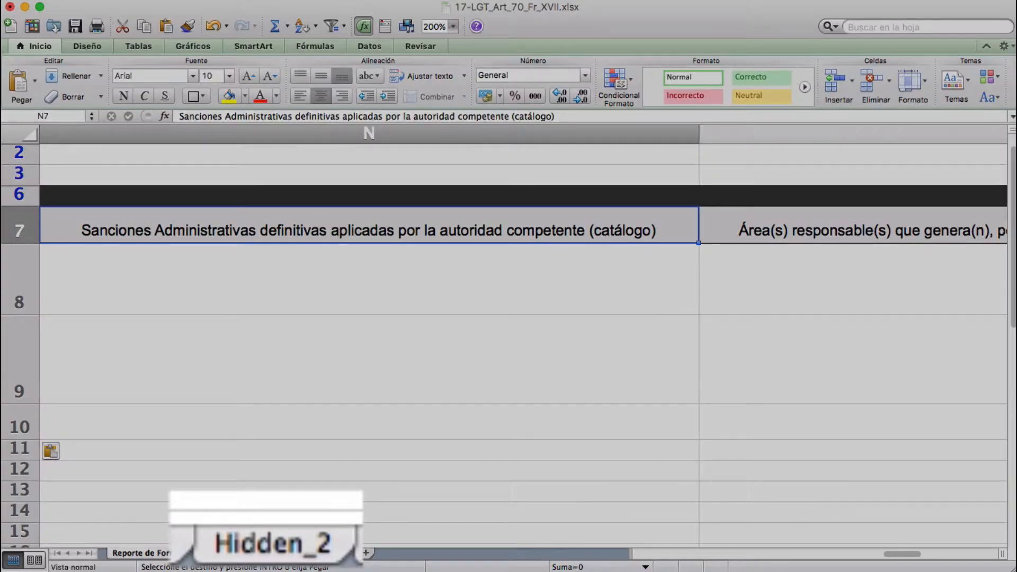
{"action": "left_click", "coordinate": [269, 553]}
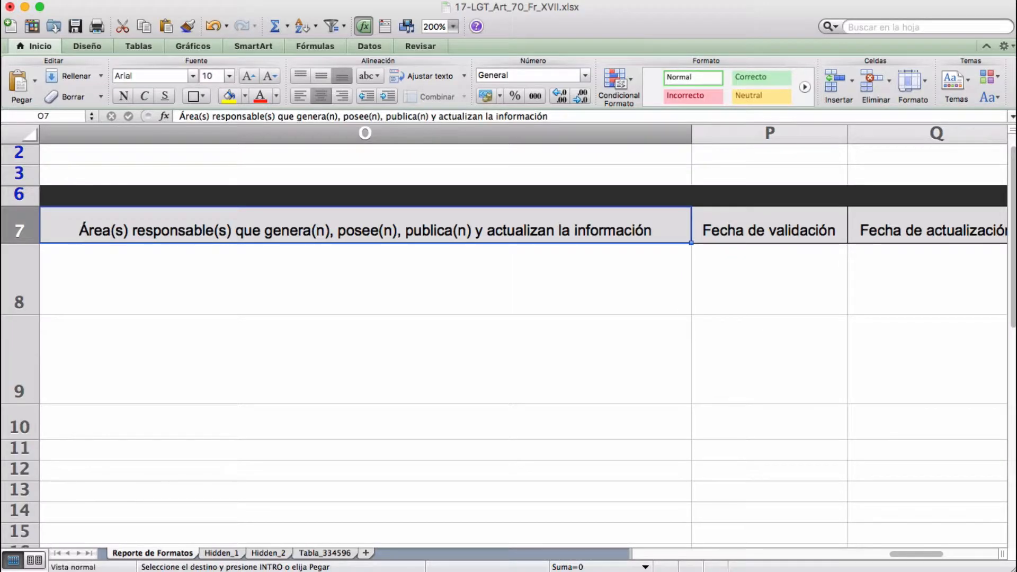
{"action": "key", "text": "Down"}
{"action": "type", "text": "COORDINACION DE NOMINA DE MANDO COORDINACION DE NOMINA DE MANDO COORDINACION DE NOMINA DE MANDO"}
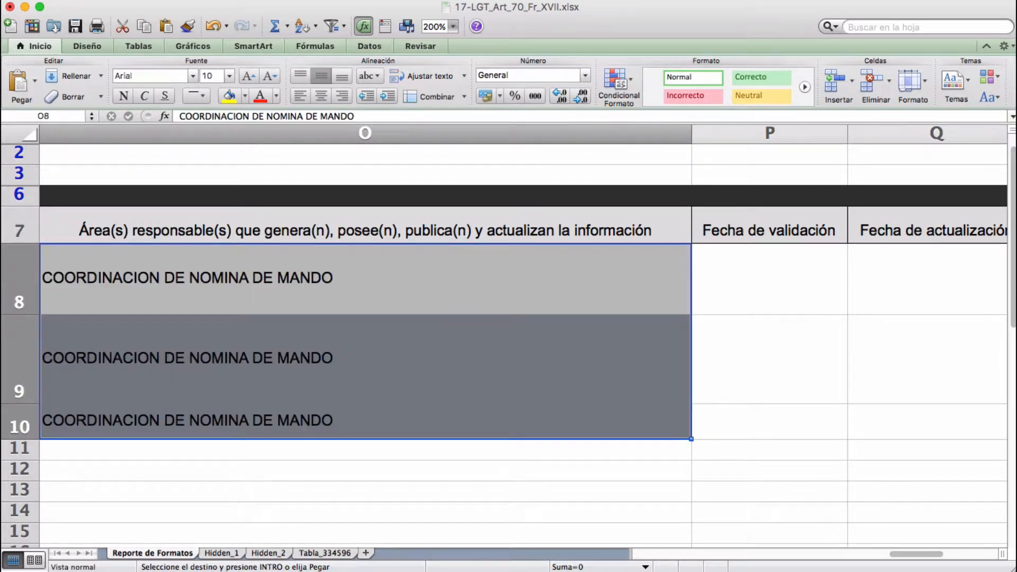
Step: Fill validation and update dates P8:Q10 with 31/08/18 and save the workbook
{"action": "key", "text": "Down"}
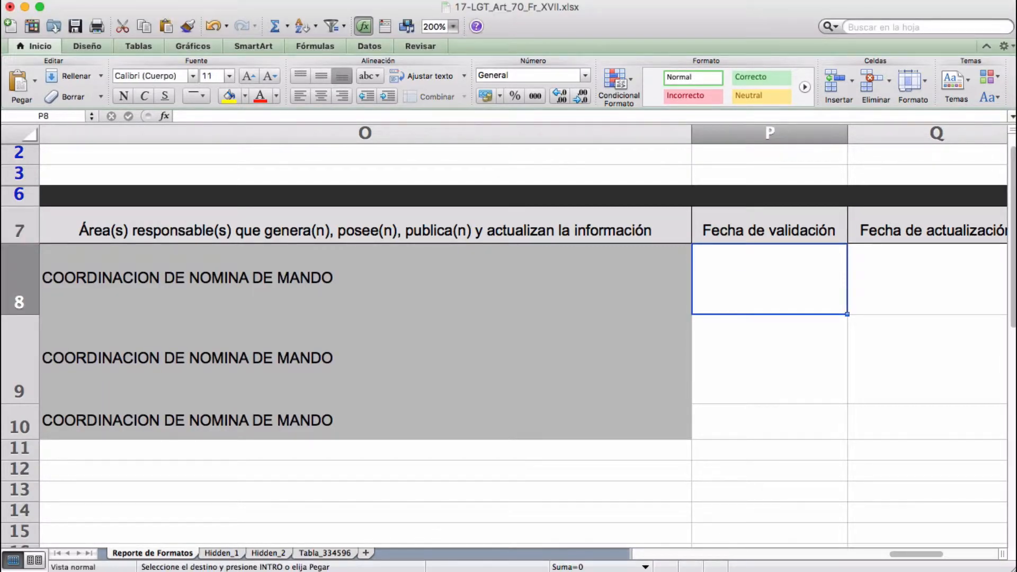
{"action": "type", "text": "31/08/18 31/08/18 31/08/18"}
{"action": "key", "text": "Right"}
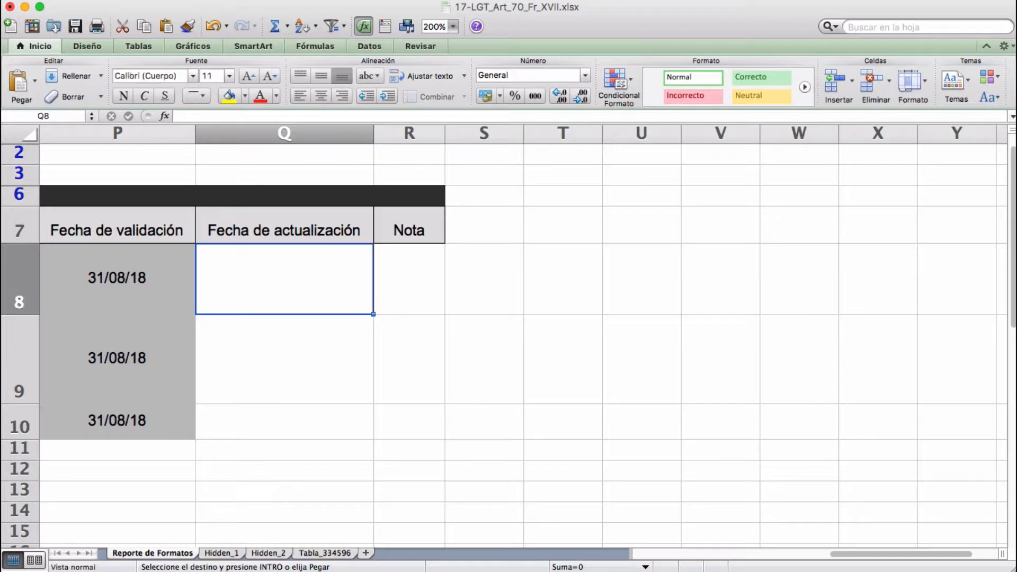
{"action": "type", "text": "31/08/18 31/08/18 31/08/18"}
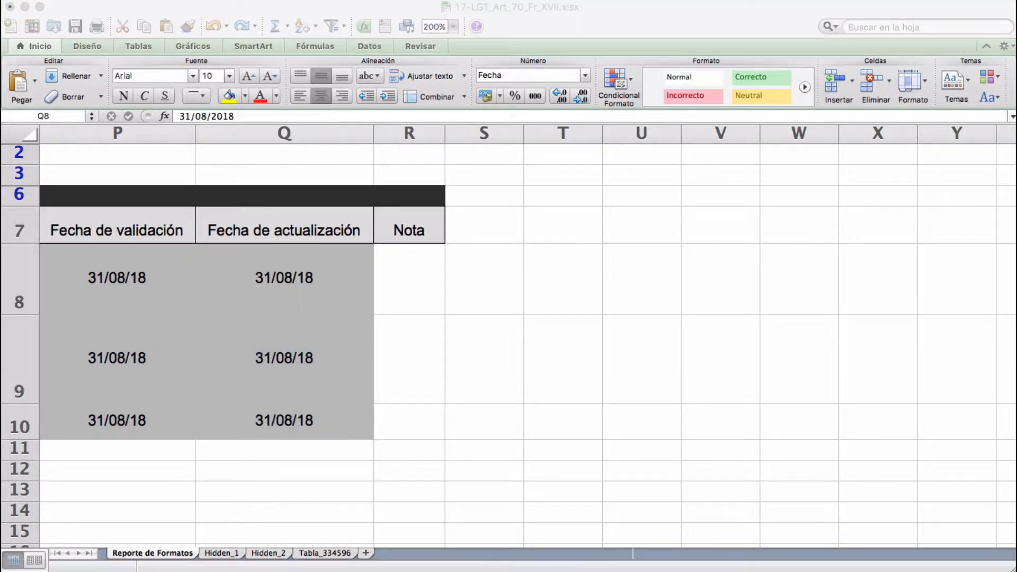
{"action": "left_click", "coordinate": [408, 225]}
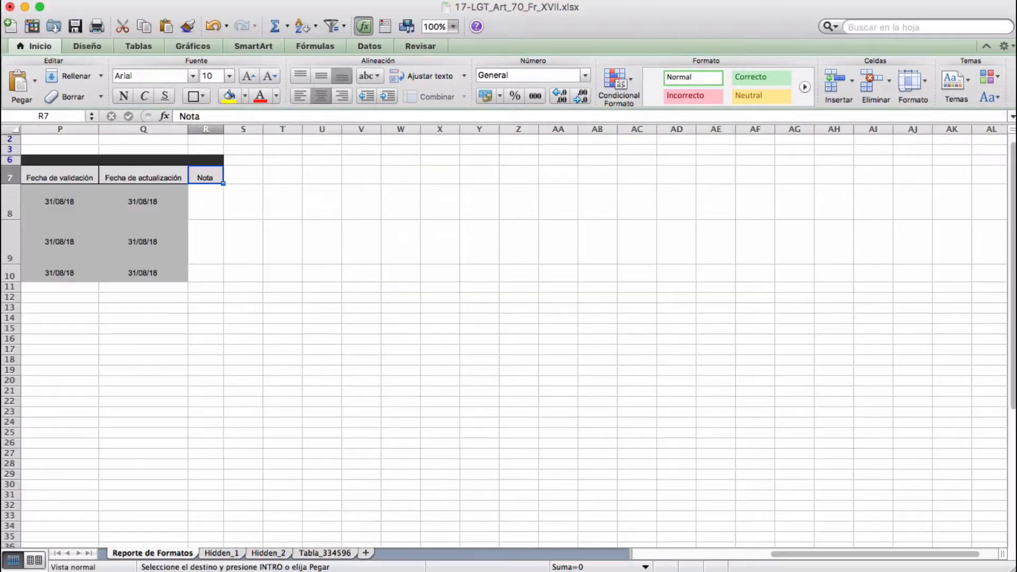
{"action": "scroll", "coordinate": [508, 338], "scroll_direction": "left", "scroll_amount": 15}
{"action": "scroll", "coordinate": [509, 339], "scroll_direction": "left", "scroll_amount": 6}
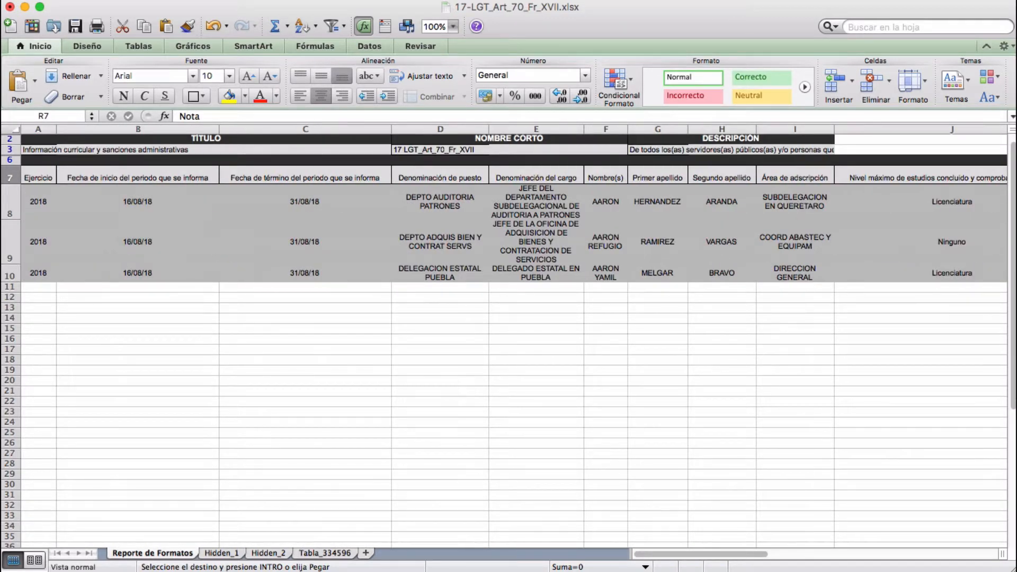
{"action": "left_click", "coordinate": [76, 27]}
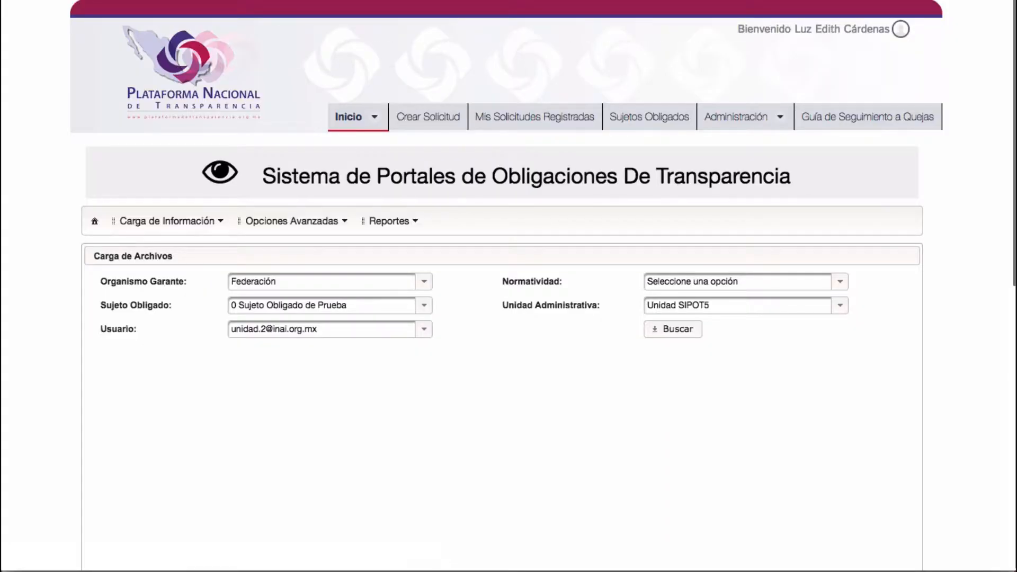
Step: Search obligations under LGTAIP_LTG_2018 and open the FRACCION - XVII upload area
{"action": "left_click", "coordinate": [776, 283]}
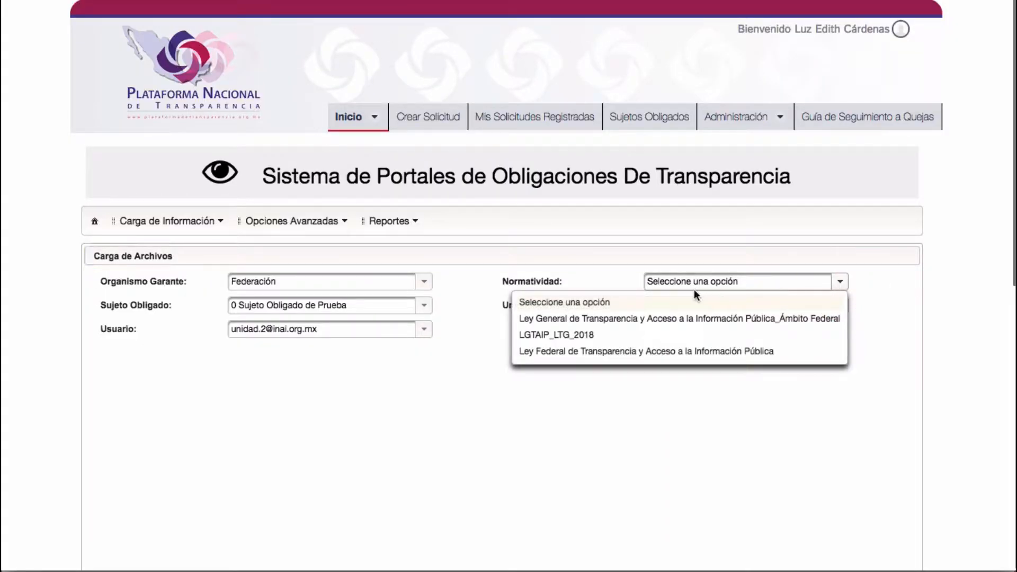
{"action": "left_click", "coordinate": [581, 335]}
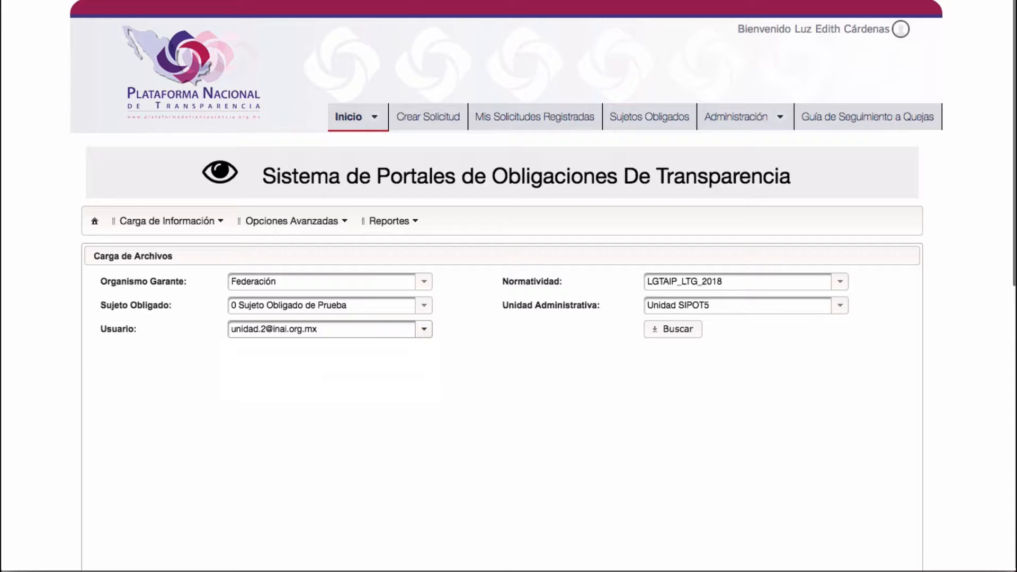
{"action": "left_click", "coordinate": [675, 329]}
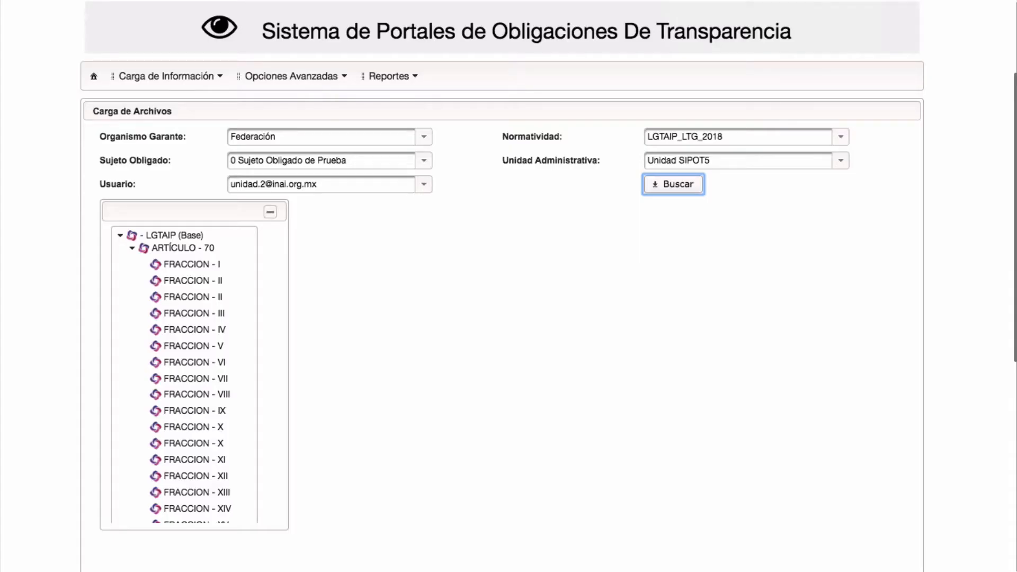
{"action": "scroll", "coordinate": [185, 370], "scroll_direction": "down", "scroll_amount": 5}
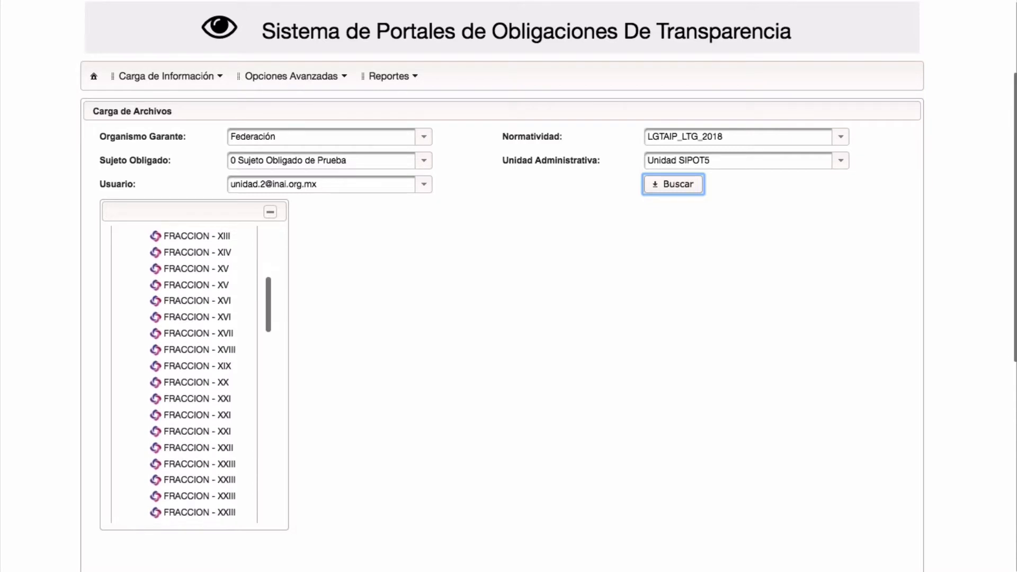
{"action": "scroll", "coordinate": [190, 288], "scroll_direction": "down", "scroll_amount": 2}
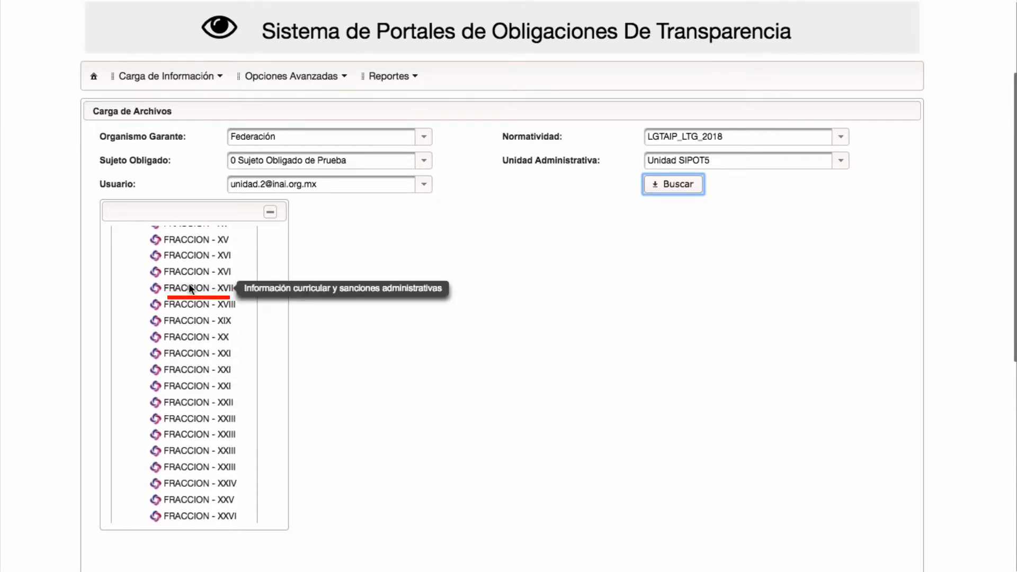
{"action": "left_click", "coordinate": [190, 288]}
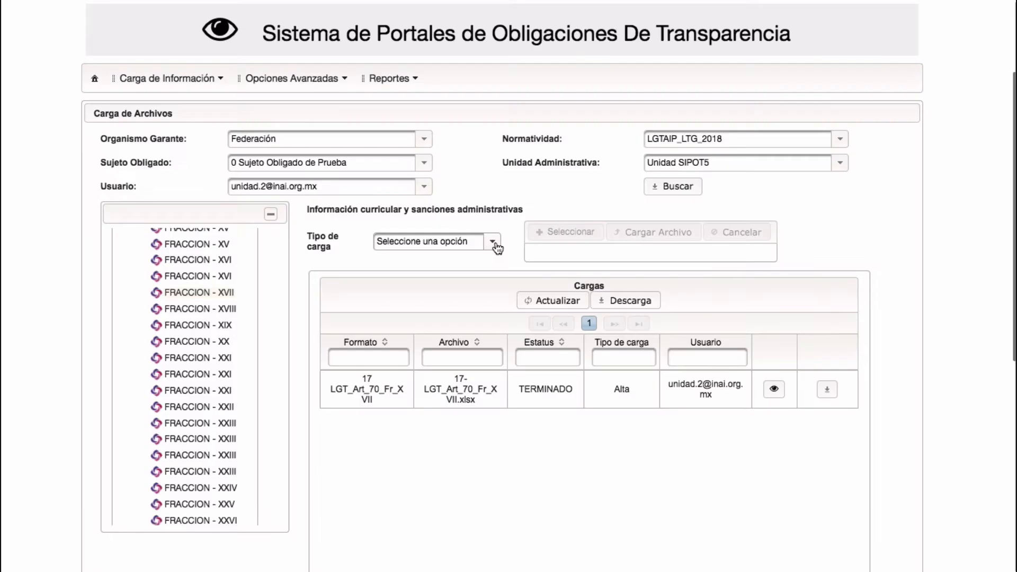
Step: Set the load type to Alta and attach 17-LGT_Art_70_Fr_XVII.xlsx
{"action": "left_click", "coordinate": [495, 244]}
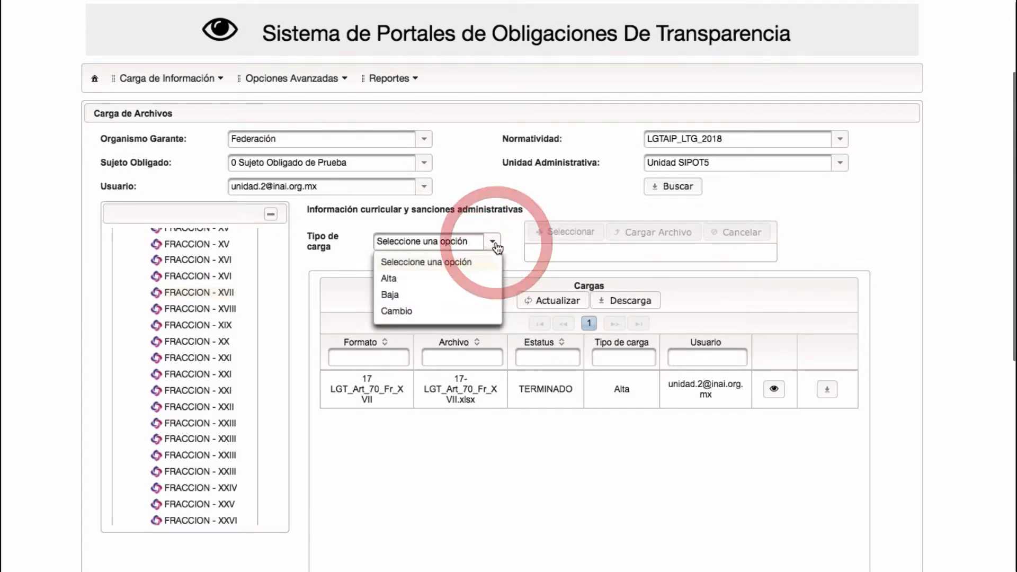
{"action": "left_click", "coordinate": [398, 278]}
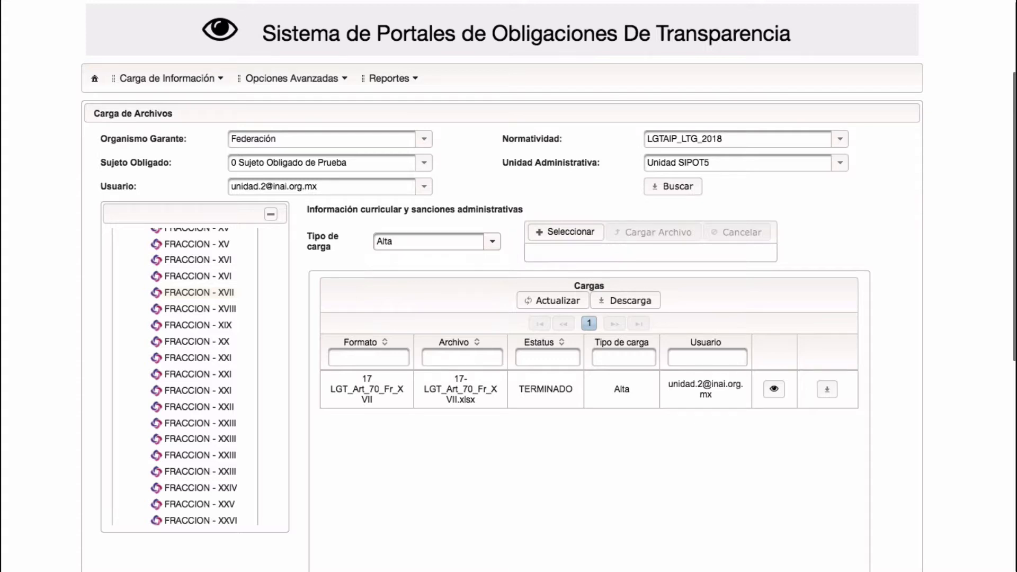
{"action": "left_click", "coordinate": [554, 232]}
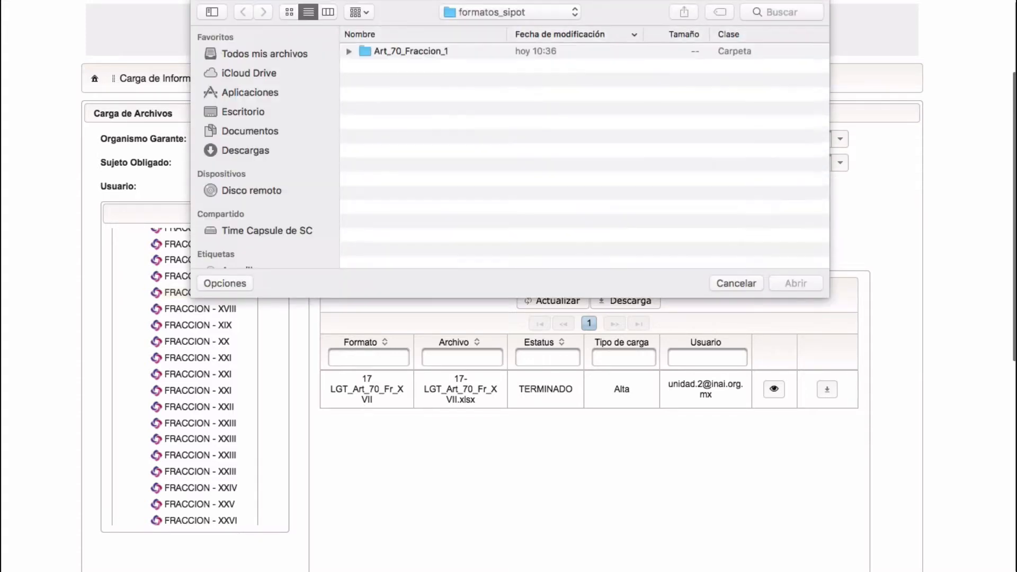
{"action": "left_click", "coordinate": [369, 52]}
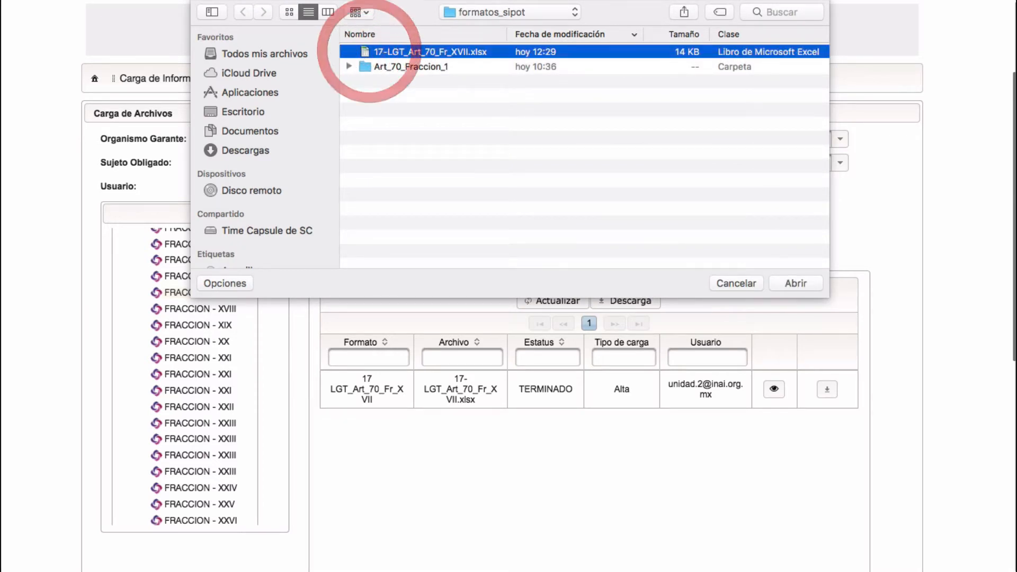
{"action": "left_click", "coordinate": [796, 283]}
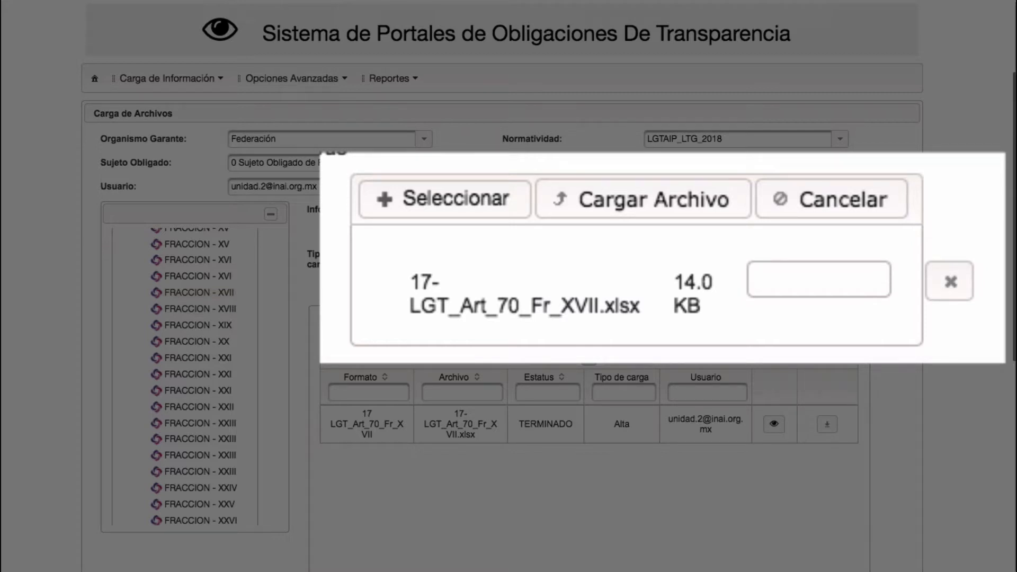
Step: Upload 17-LGT_Art_70_Fr_XVII.xlsx and refresh the Cargas list to check its status
{"action": "left_click", "coordinate": [633, 198]}
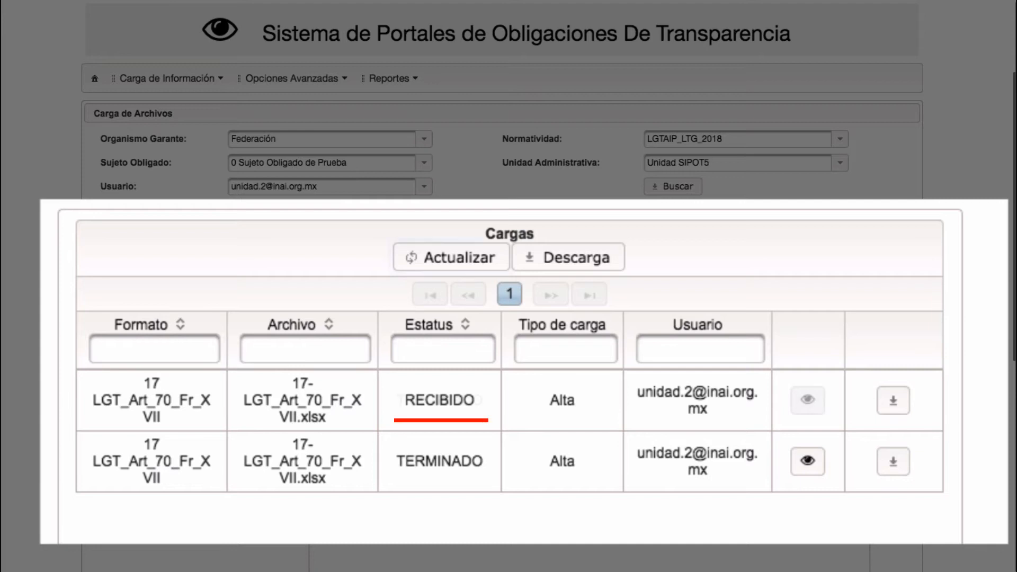
{"action": "left_click", "coordinate": [452, 257]}
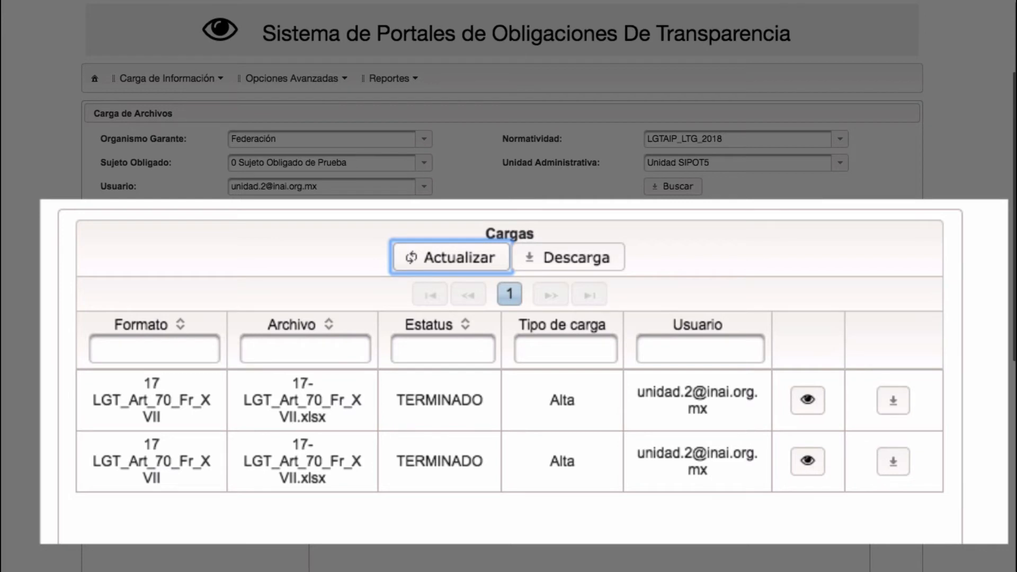
Step: Download the first load's receipt and open the receipt PDF
{"action": "left_click", "coordinate": [892, 402]}
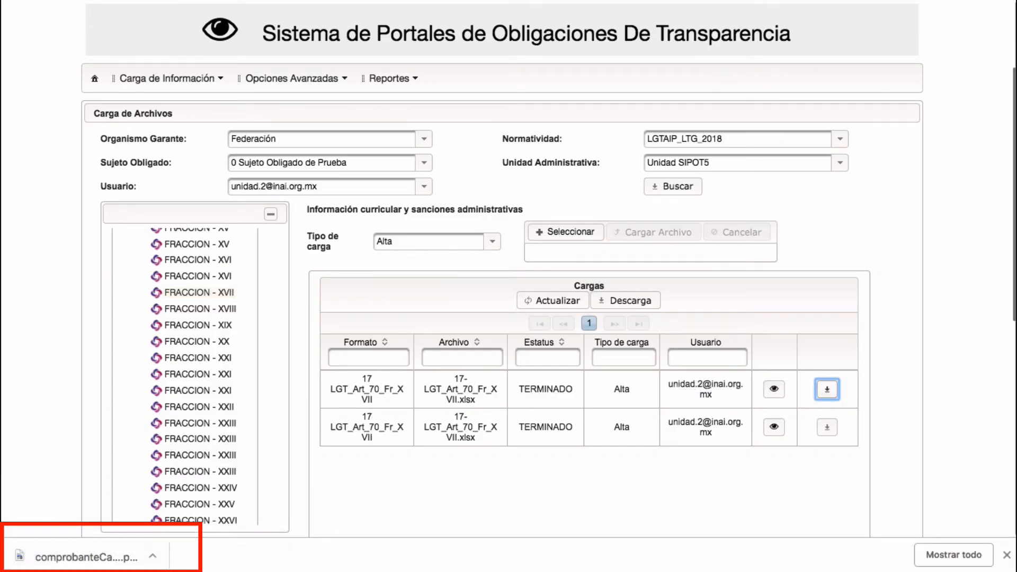
{"action": "left_click", "coordinate": [98, 555]}
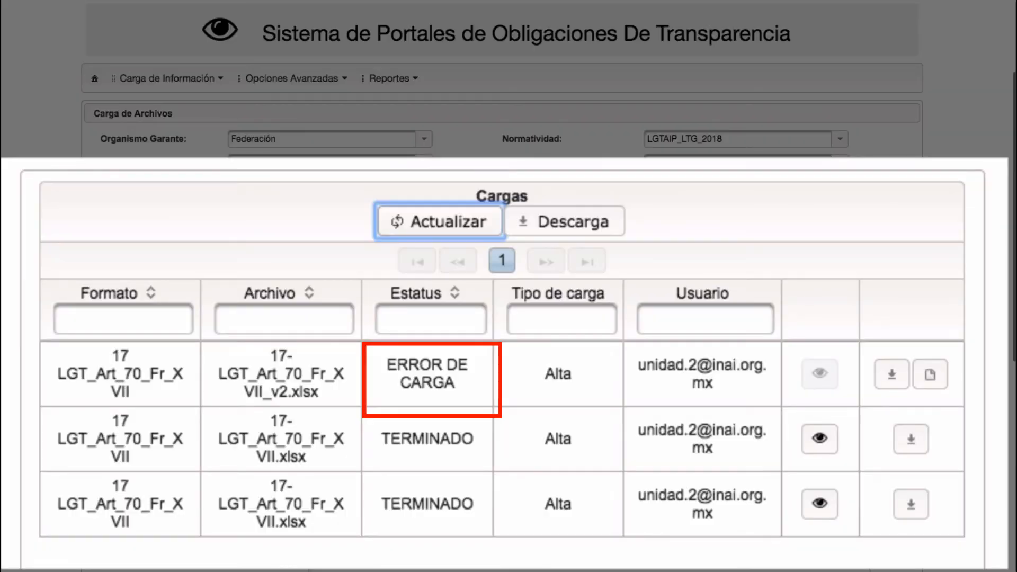
Step: Open the erroresCarga report flagging line 8's hyperlink, then go to cell M8 in Excel
{"action": "left_click", "coordinate": [892, 375]}
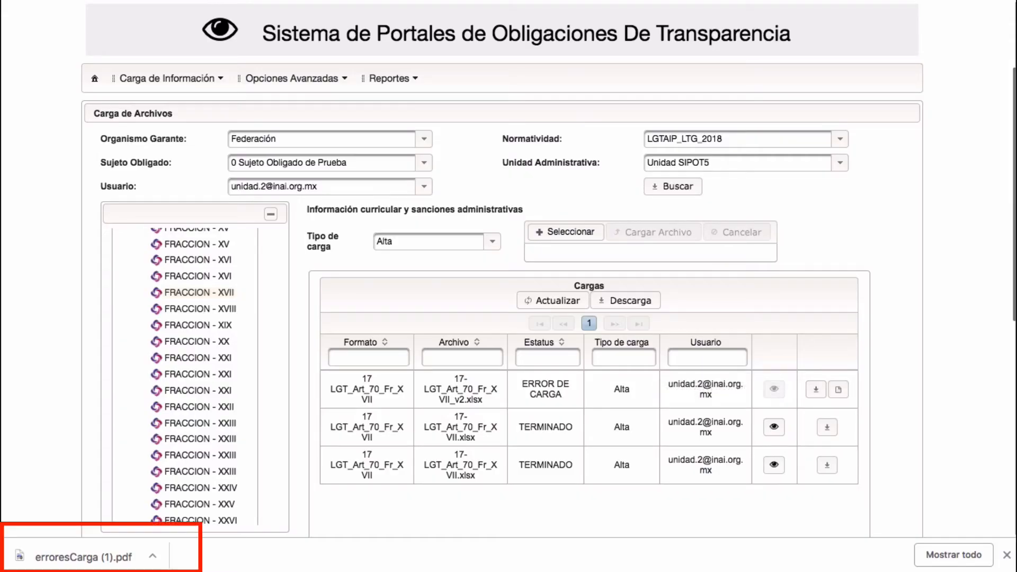
{"action": "left_click", "coordinate": [85, 556]}
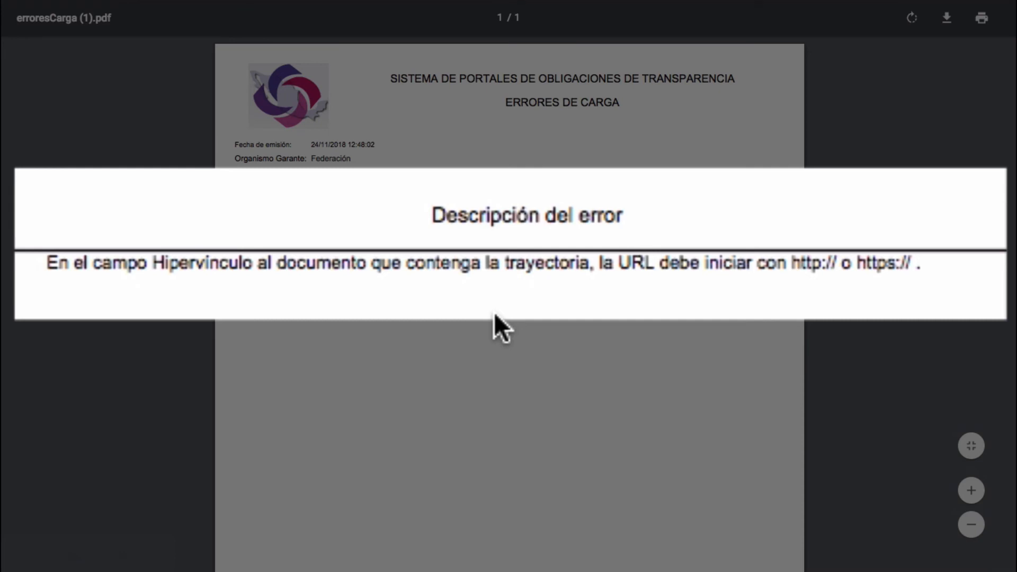
{"action": "left_click", "coordinate": [458, 269]}
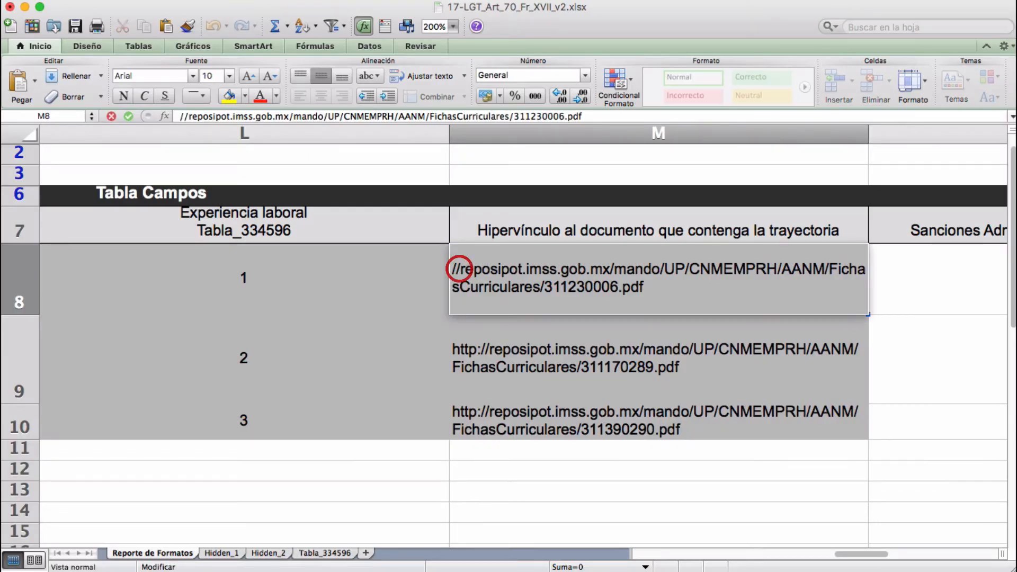
Step: Add 'http:' to the start of cell M8's link and confirm it
{"action": "left_click", "coordinate": [453, 269]}
{"action": "type", "text": "http:"}
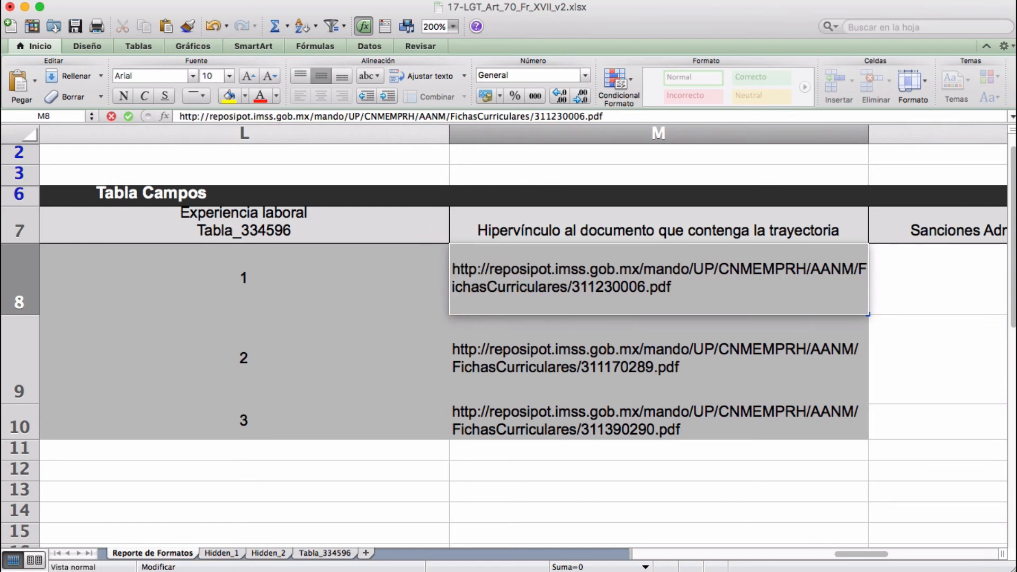
{"action": "left_click", "coordinate": [129, 116]}
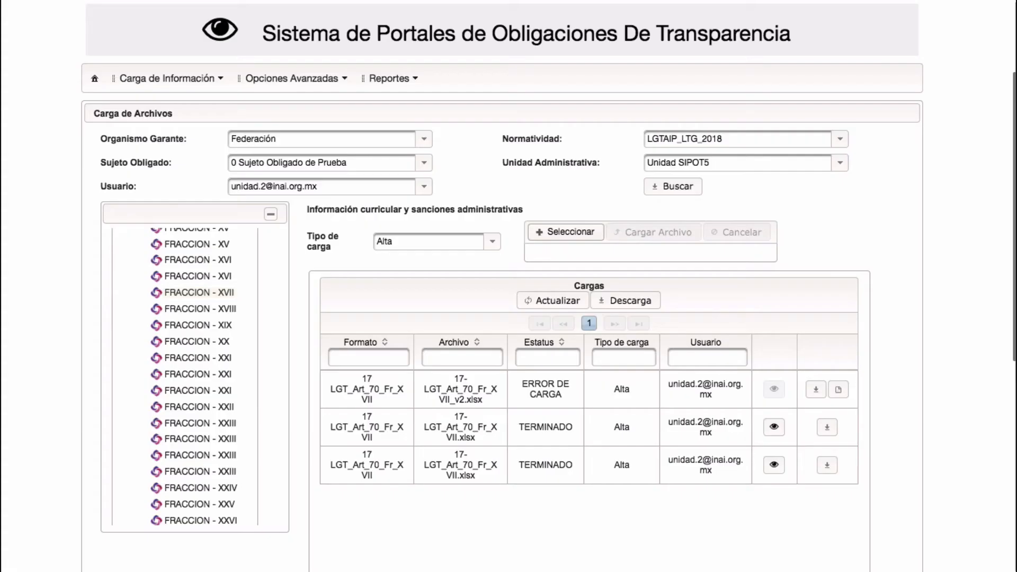
Step: Upload 17-LGT_Art_70_Fr_XVII_v3.xlsx to SIPOT and refresh the loads list to check its status
{"action": "left_click", "coordinate": [566, 232]}
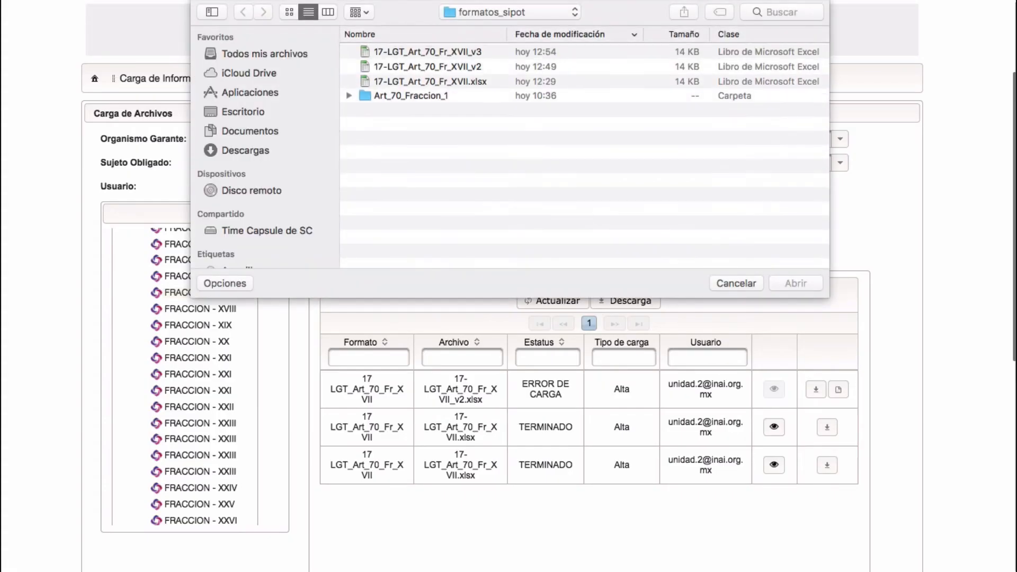
{"action": "left_click", "coordinate": [427, 52]}
{"action": "left_click", "coordinate": [796, 284]}
{"action": "left_click", "coordinate": [653, 232]}
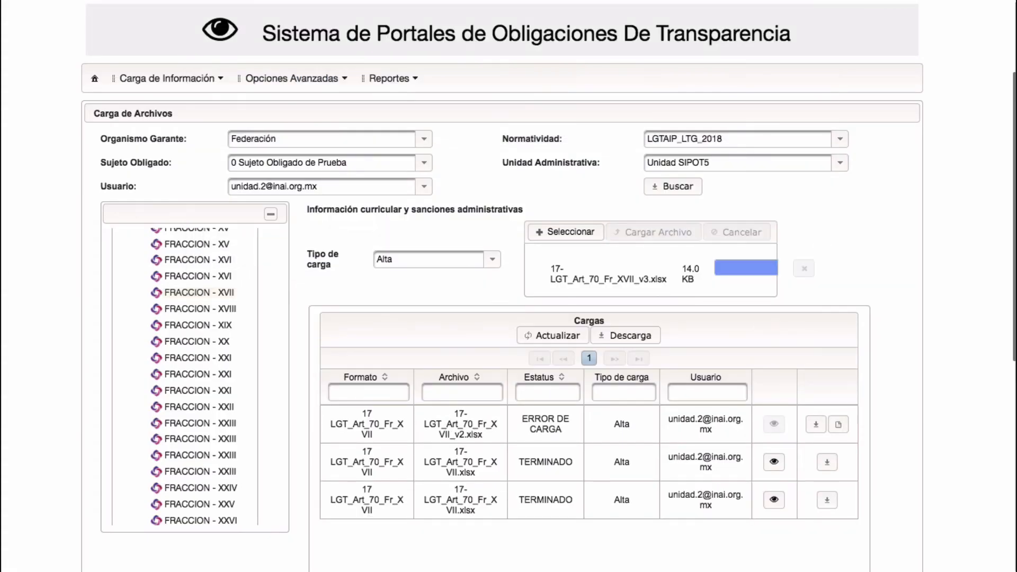
{"action": "left_click", "coordinate": [553, 300]}
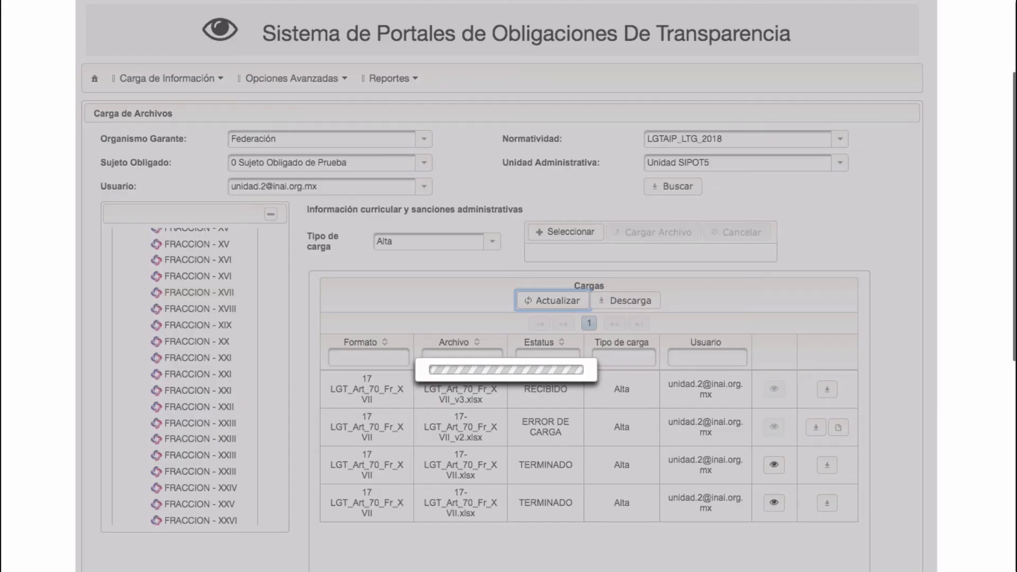